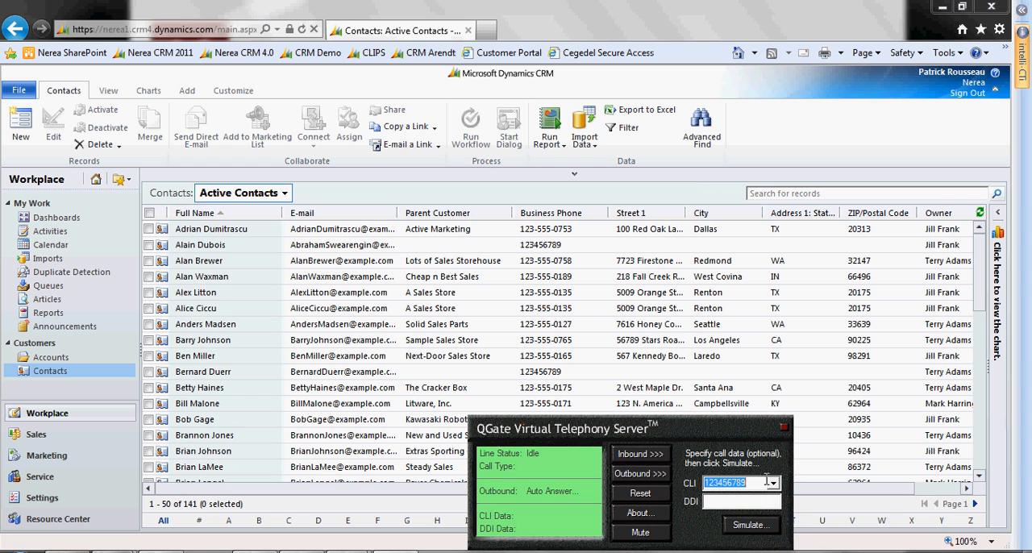
Simulate an inbound call from the preset caller number, then answer it and assign it to the third related contact
{"action": "left_click", "coordinate": [749, 525]}
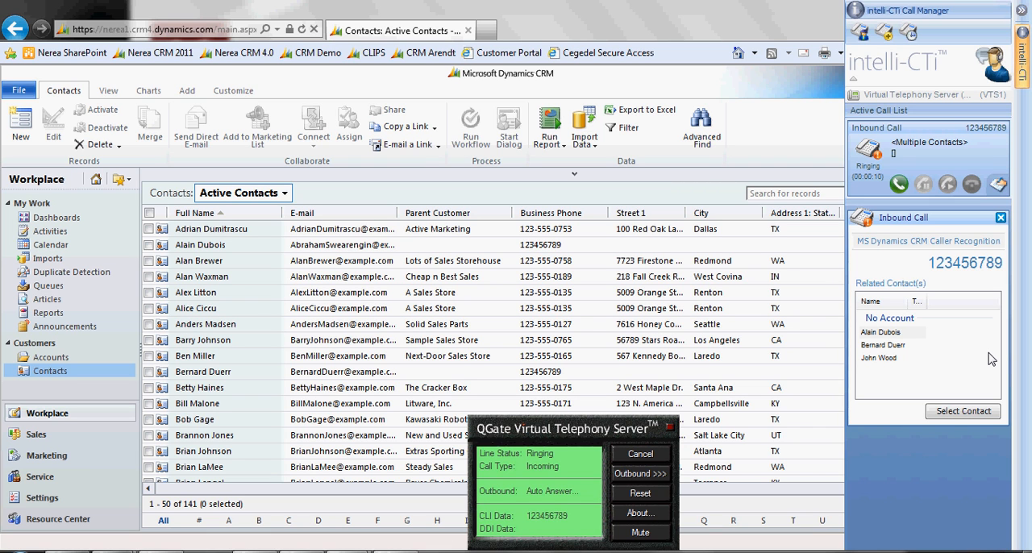
{"action": "left_click", "coordinate": [899, 185]}
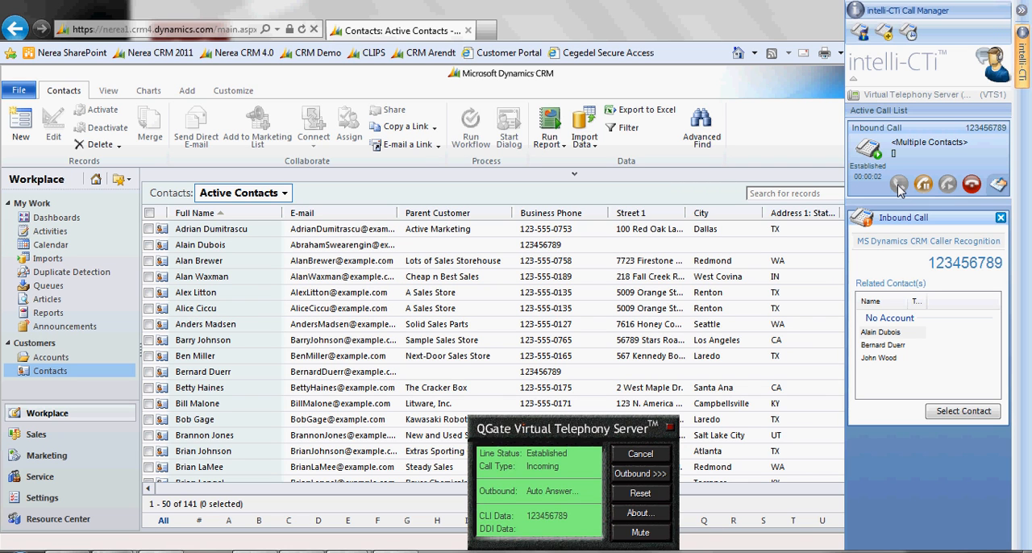
{"action": "left_click", "coordinate": [881, 359]}
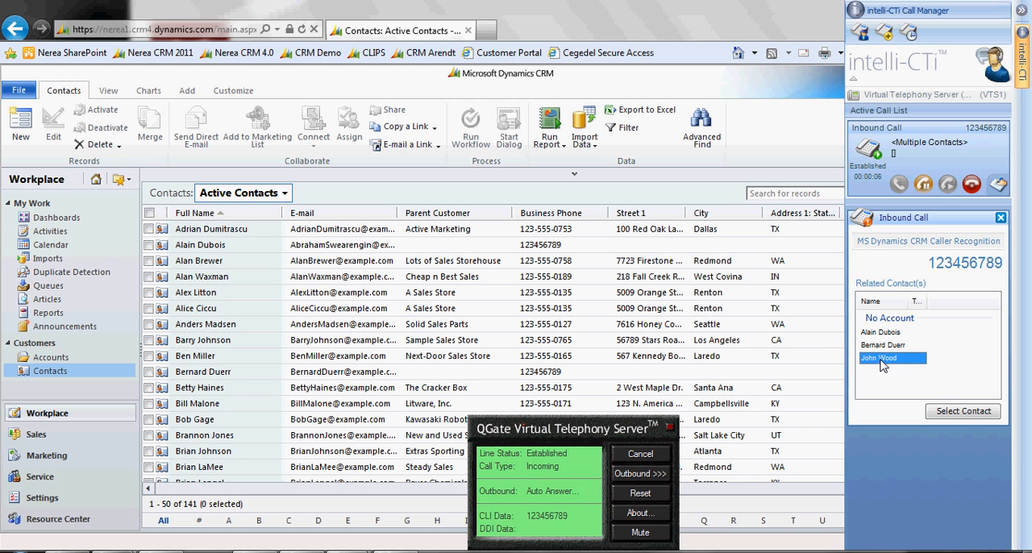
{"action": "left_click", "coordinate": [970, 411]}
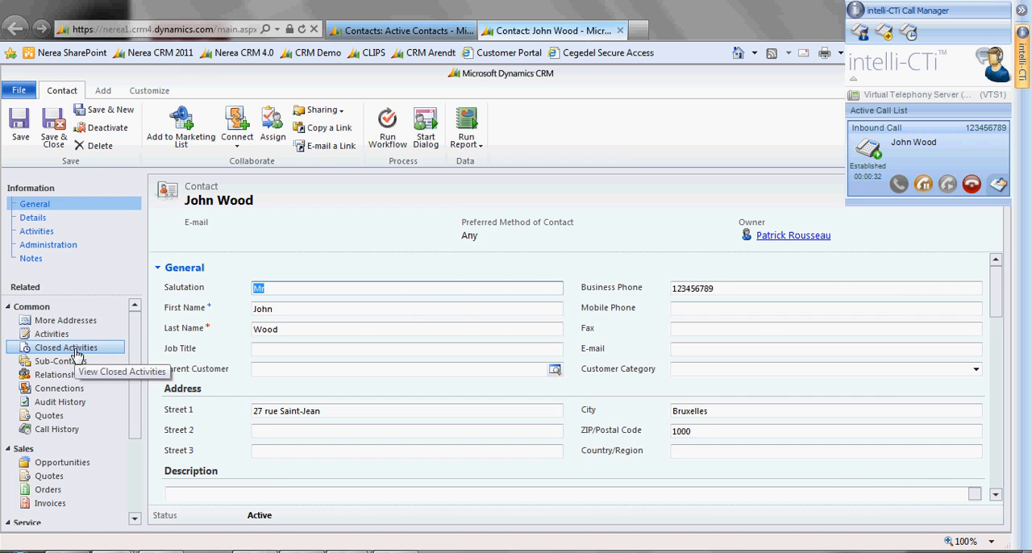
Show the contact's closed activities and add the call note "European card, Bulgaria, departing on 10/10. Was sent today"
{"action": "left_click", "coordinate": [76, 354]}
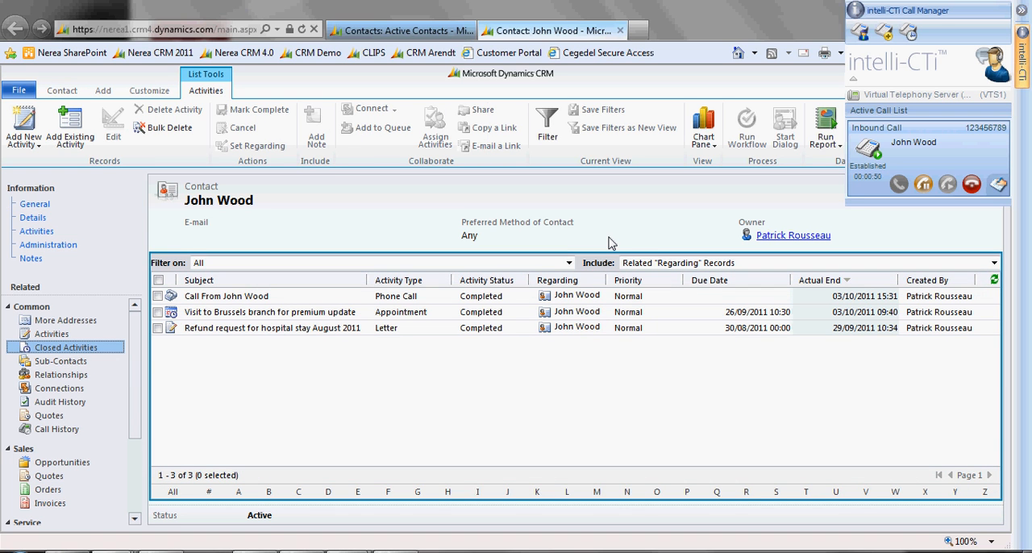
{"action": "left_click", "coordinate": [998, 185]}
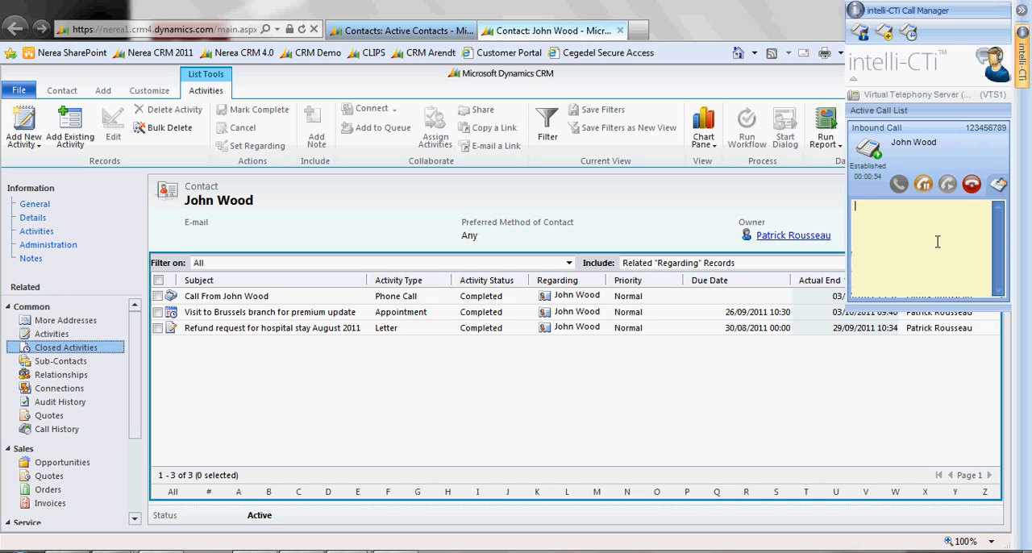
{"action": "type", "text": "European card, "}
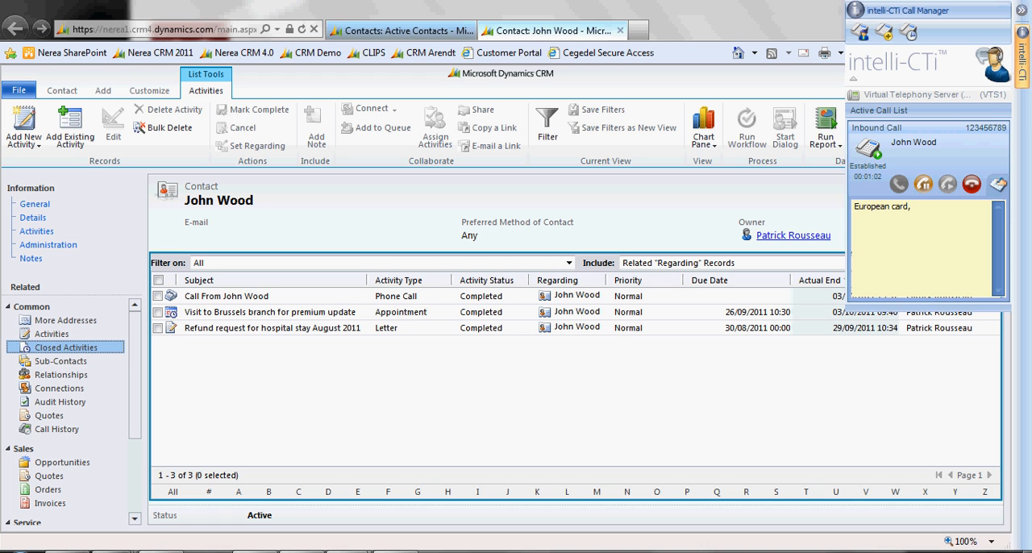
{"action": "type", "text": "Bu"}
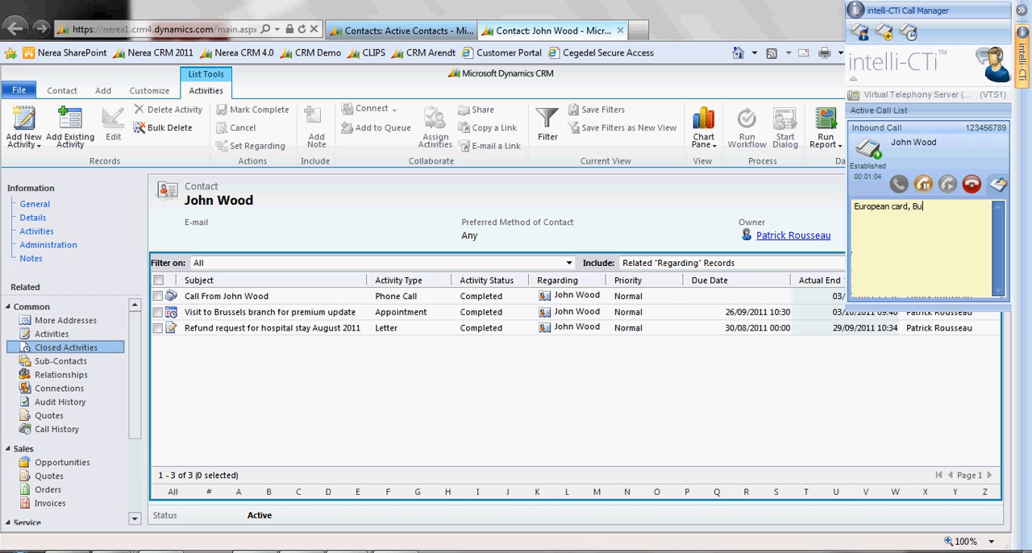
{"action": "type", "text": "lgaria, depa"}
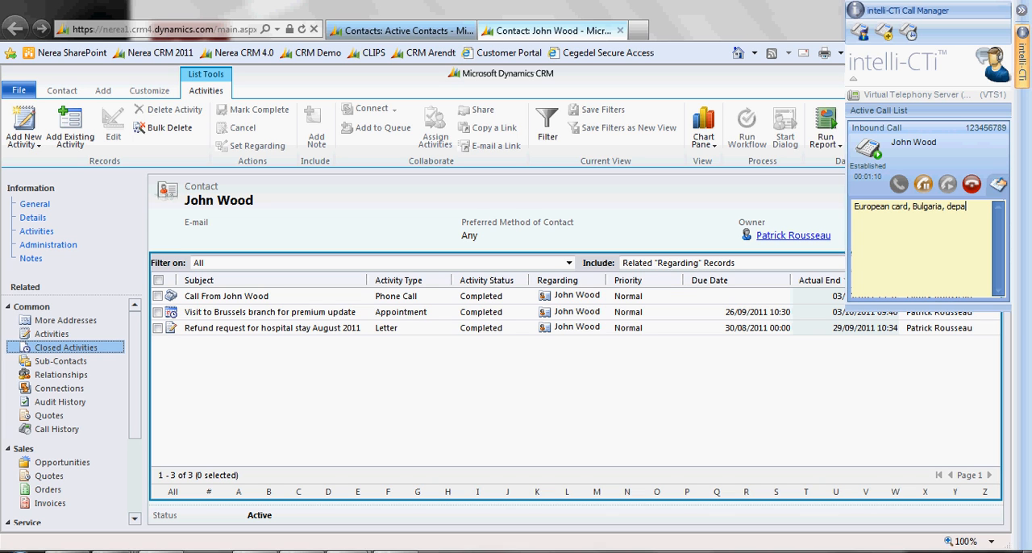
{"action": "type", "text": "rting on 10/"}
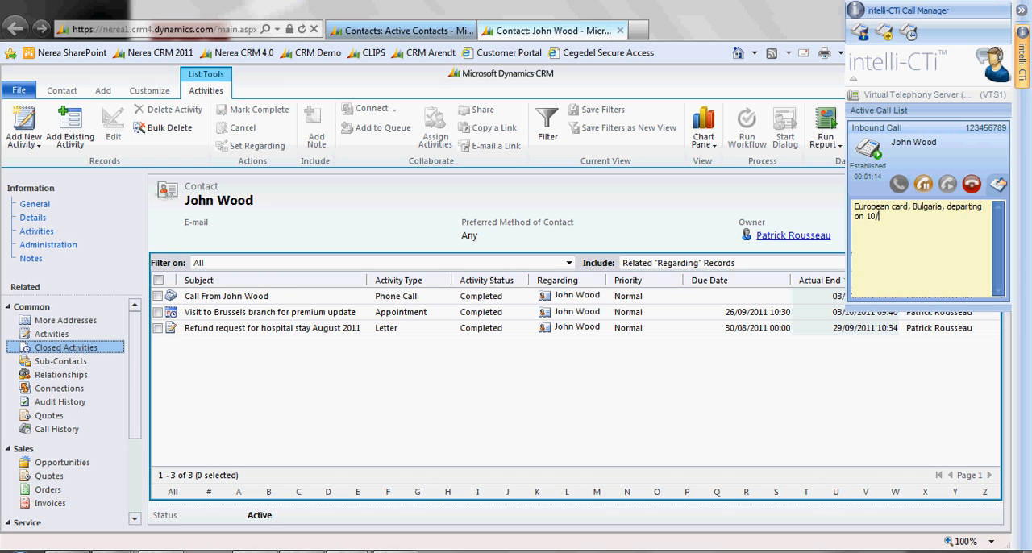
{"action": "type", "text": "10. "}
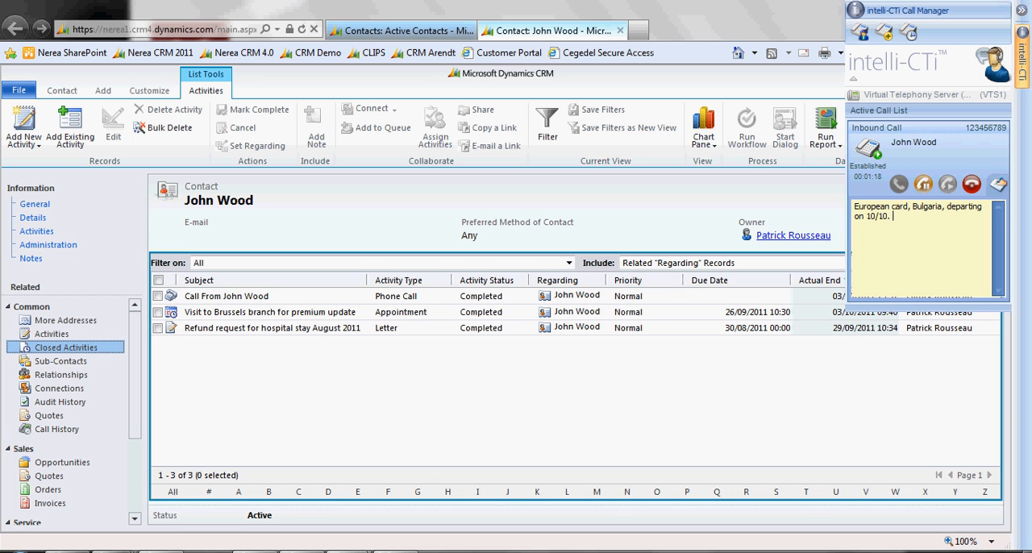
{"action": "type", "text": "WSent to"}
{"action": "key", "text": "BackSpace"}
{"action": "key", "text": "BackSpace"}
{"action": "key", "text": "BackSpace"}
{"action": "key", "text": "BackSpace"}
{"action": "key", "text": "BackSpace"}
{"action": "type", "text": "a"}
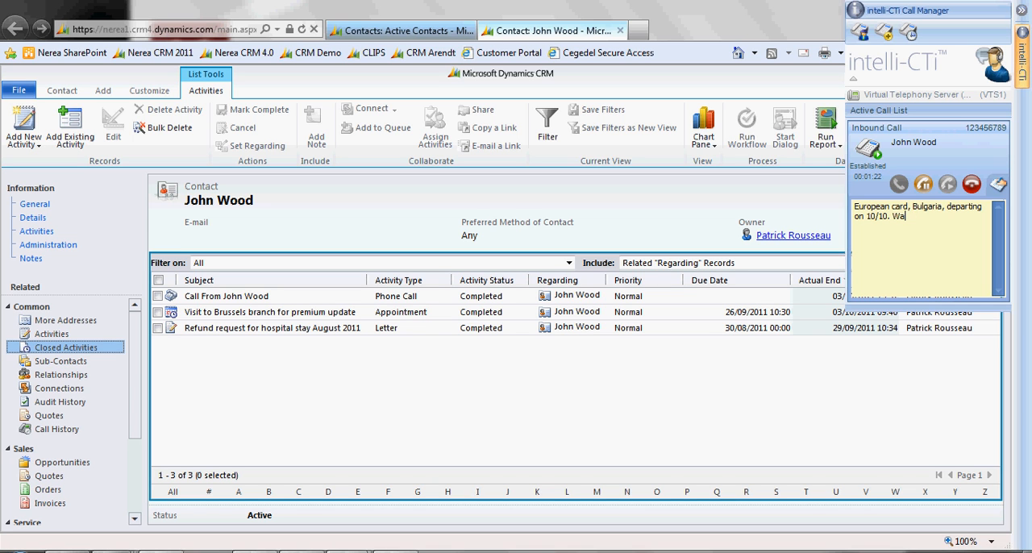
{"action": "type", "text": "s sent today"}
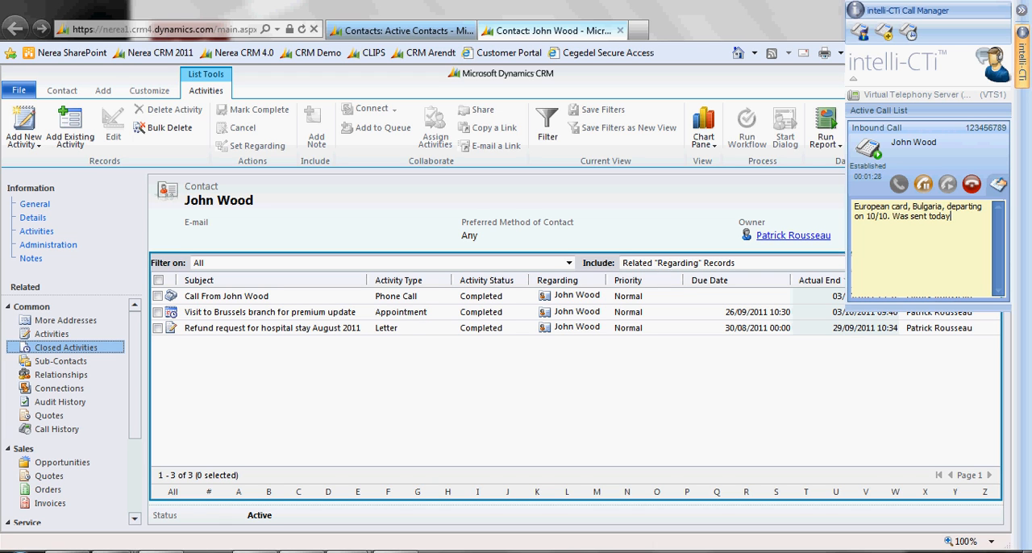
End the active call and save its wrap-up as completed
{"action": "left_click", "coordinate": [973, 185]}
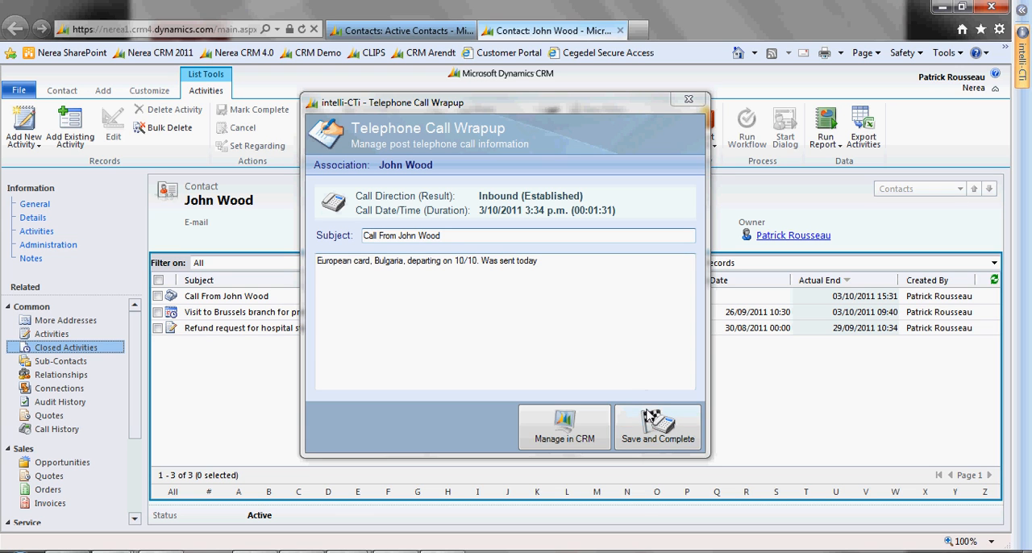
{"action": "left_click", "coordinate": [654, 441]}
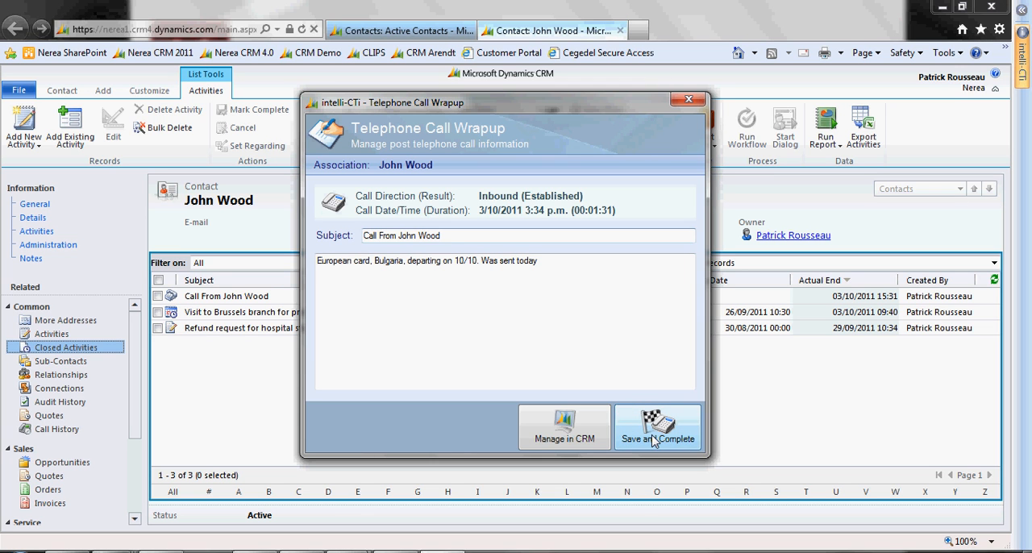
{"action": "left_click", "coordinate": [654, 441]}
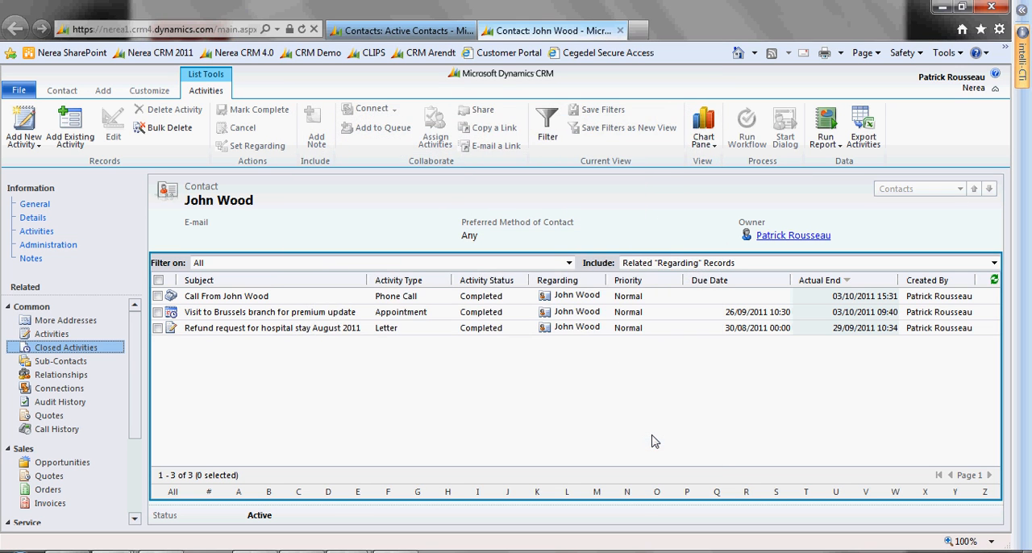
Check the contact's call history and refreshed closed activities, opening the most recent phone call record
{"action": "left_click", "coordinate": [51, 432]}
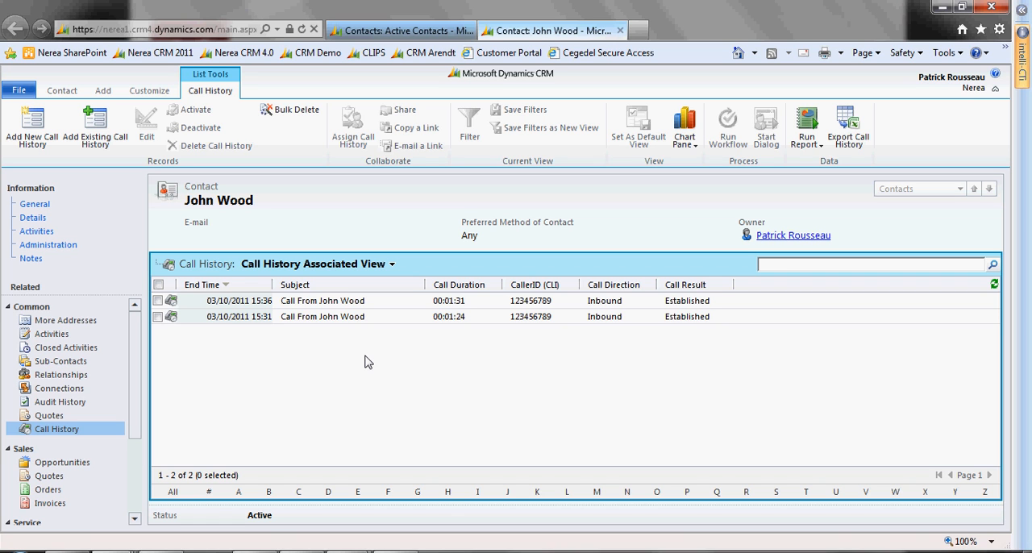
{"action": "left_click", "coordinate": [83, 353]}
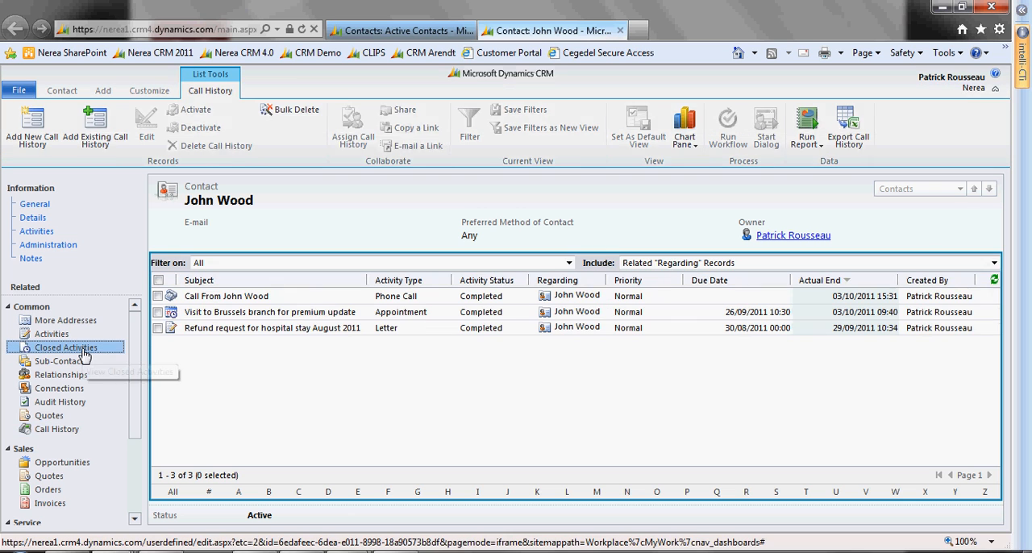
{"action": "left_click", "coordinate": [995, 282]}
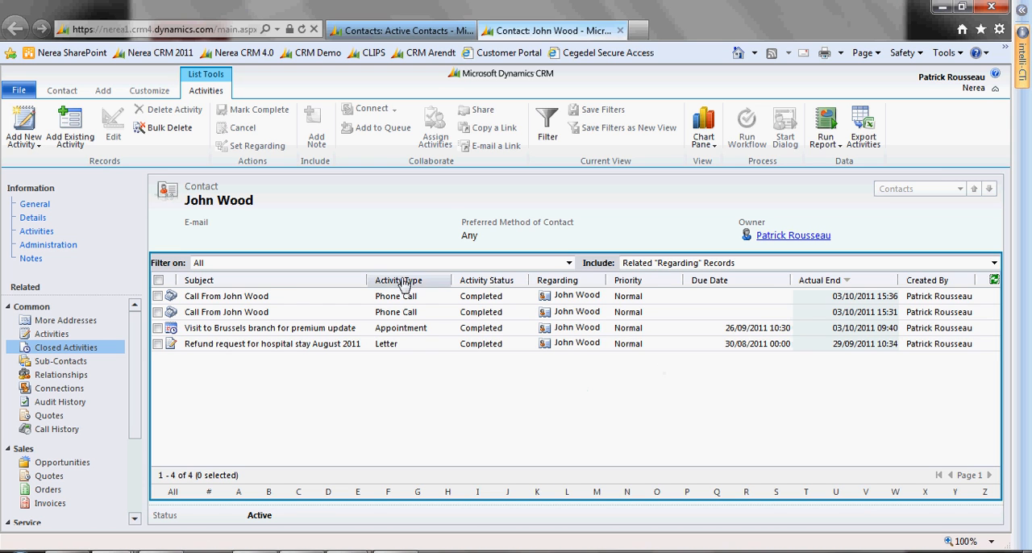
{"action": "left_click", "coordinate": [259, 298]}
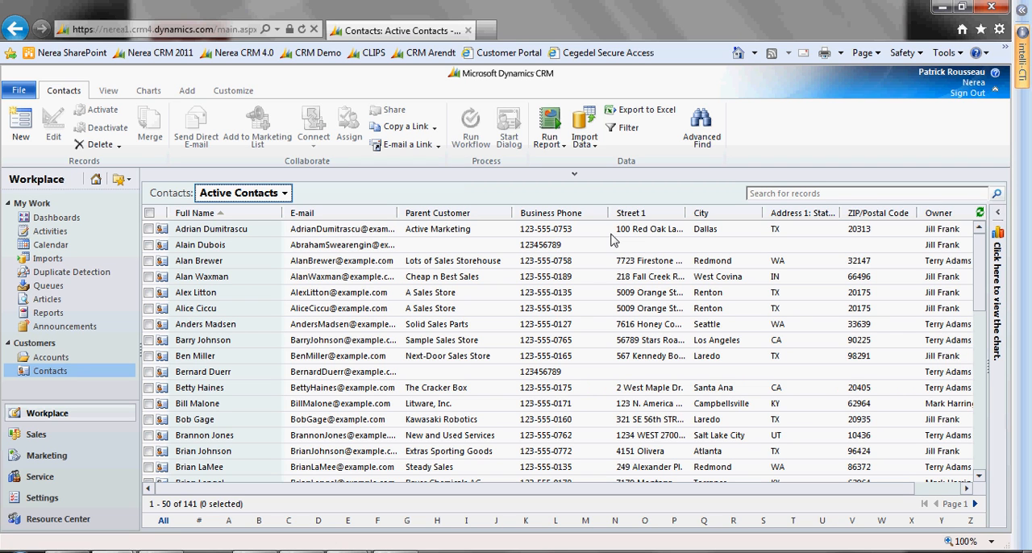
Simulate another inbound call in the QGate Virtual Telephony Server using the third saved CLI number
{"action": "left_click", "coordinate": [404, 545]}
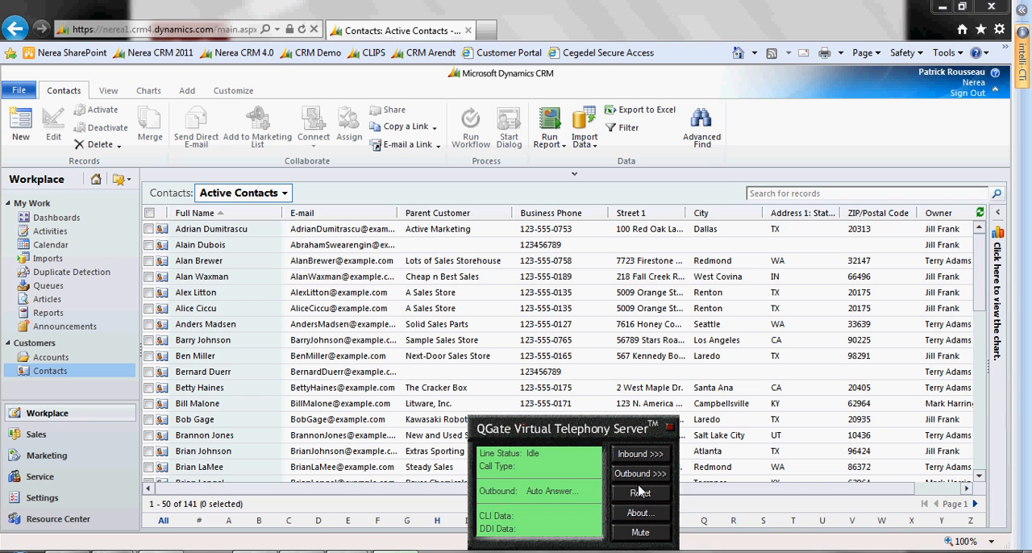
{"action": "left_click", "coordinate": [641, 457]}
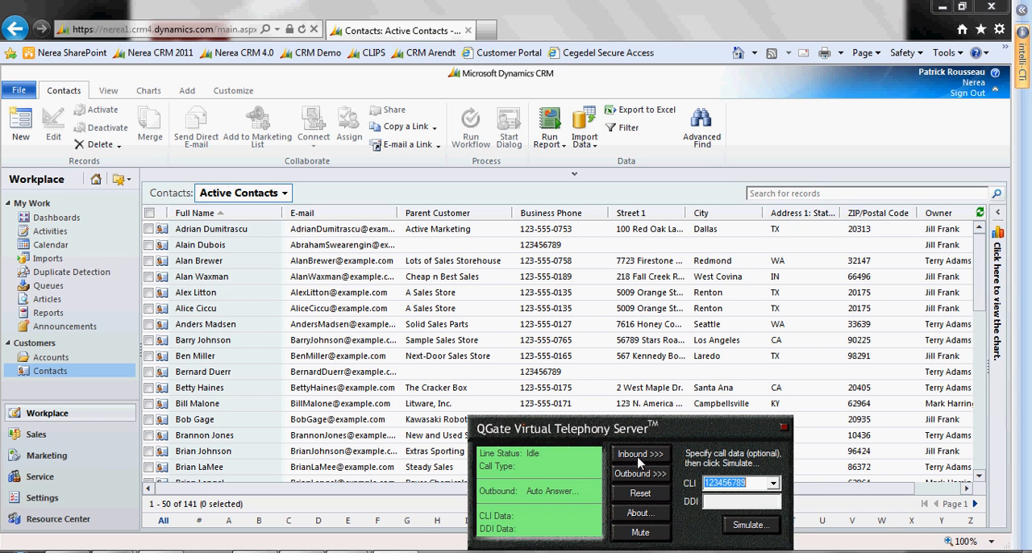
{"action": "left_click", "coordinate": [773, 484]}
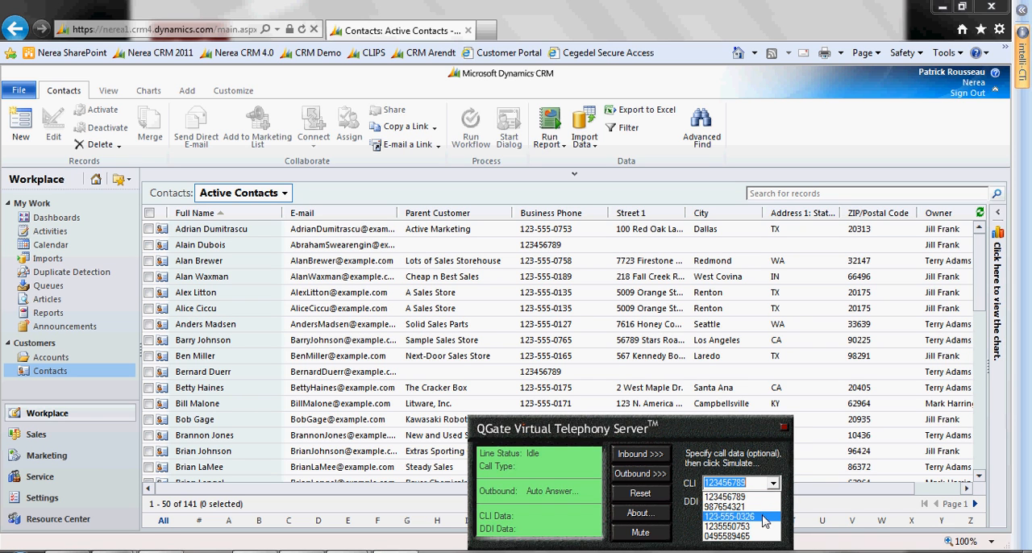
{"action": "left_click", "coordinate": [764, 516]}
{"action": "left_click", "coordinate": [761, 530]}
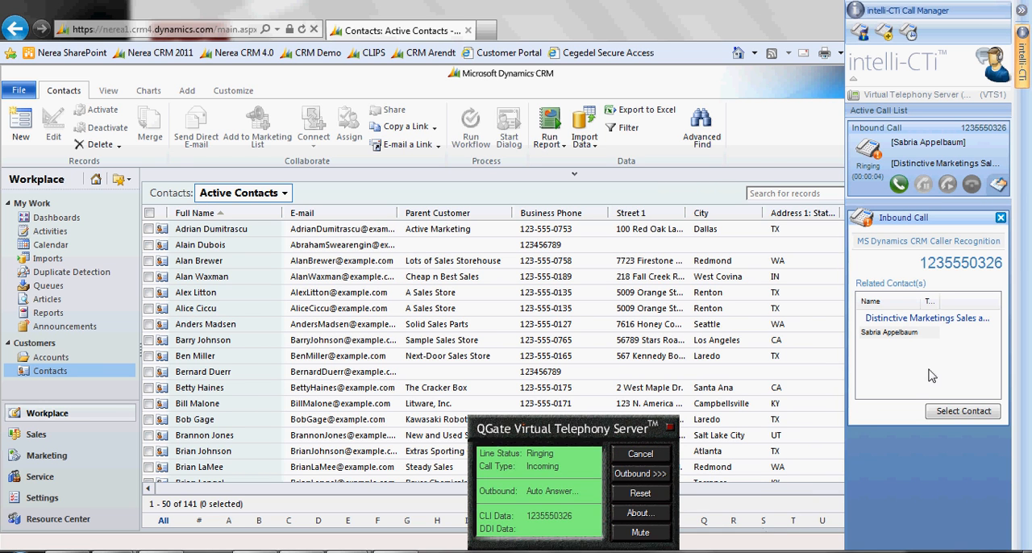
Assign the ringing call to the related contact at Distinctive Marketings Sales and Service and answer it
{"action": "left_click", "coordinate": [911, 333]}
{"action": "left_click", "coordinate": [960, 412]}
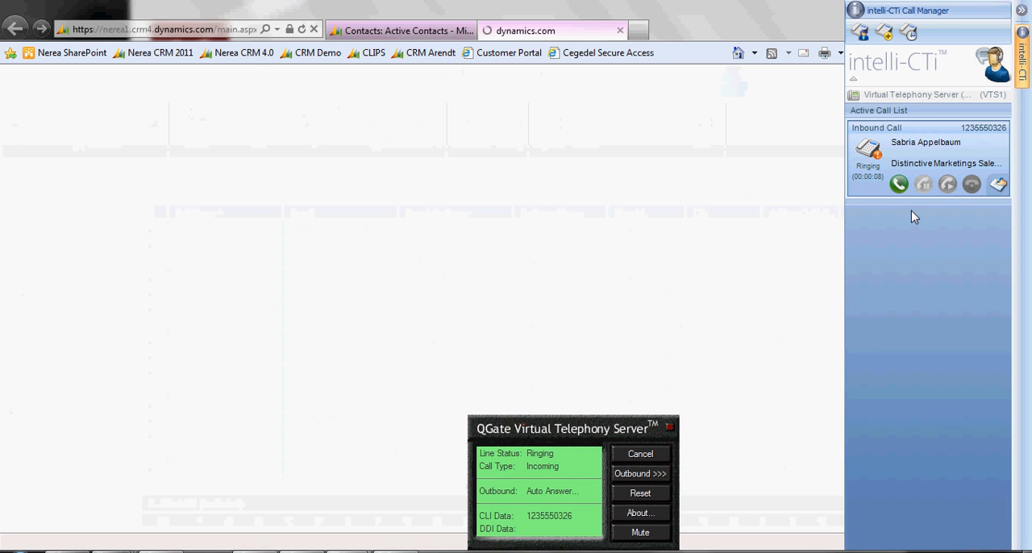
{"action": "left_click", "coordinate": [899, 184]}
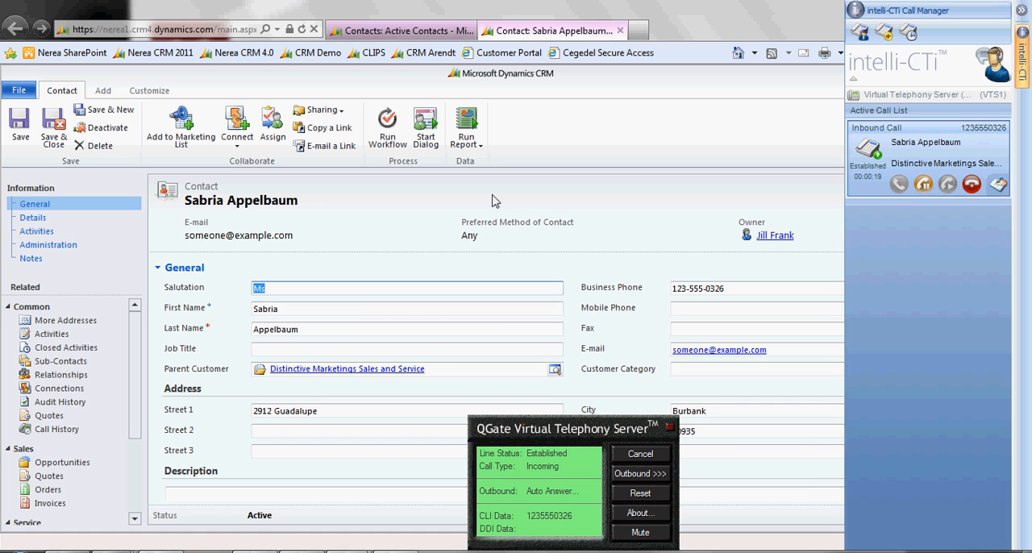
Review the caller's closed activities and the letter "Refund request: 2 GP visits, 1/8/11", returning to the contact record
{"action": "left_click", "coordinate": [93, 349]}
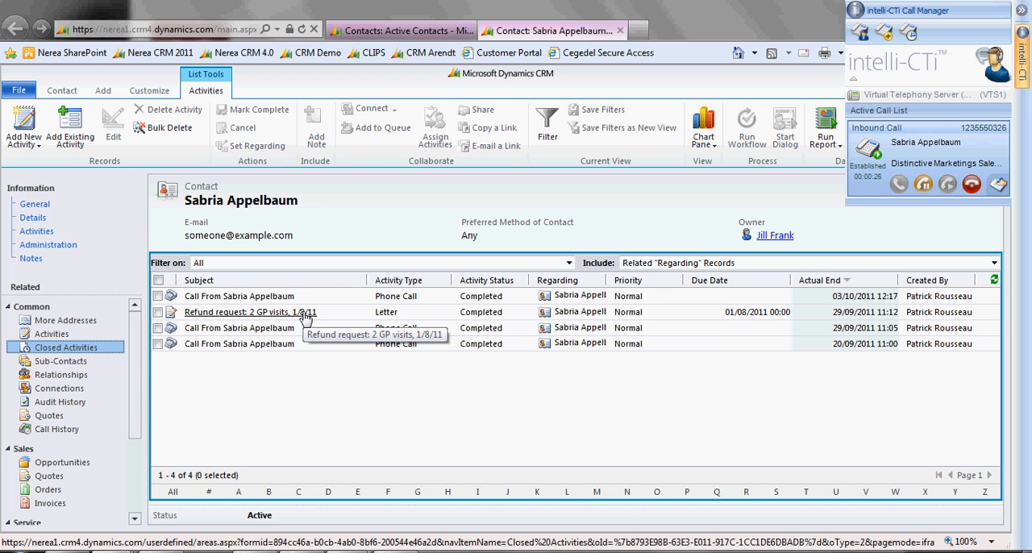
{"action": "left_click", "coordinate": [306, 316]}
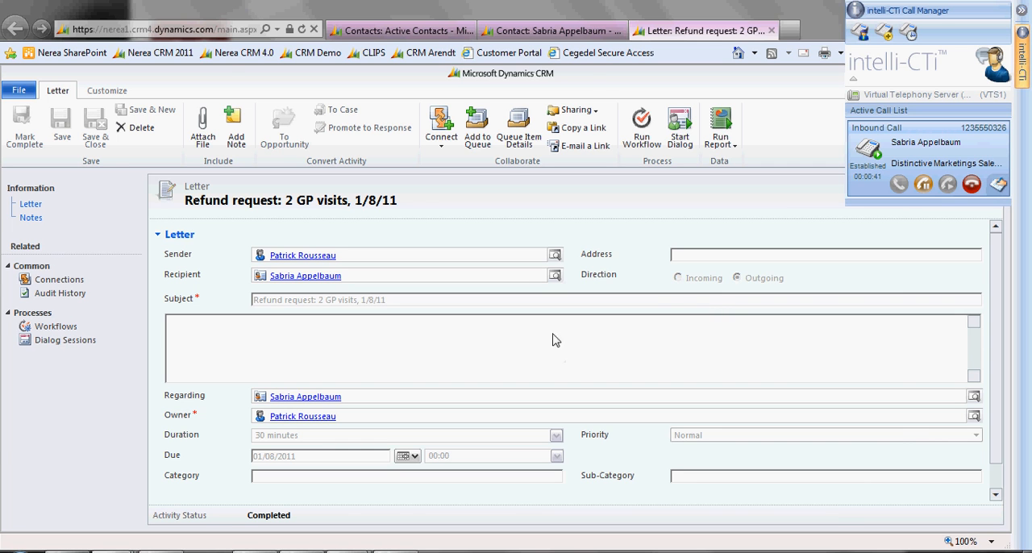
{"action": "left_click", "coordinate": [557, 31]}
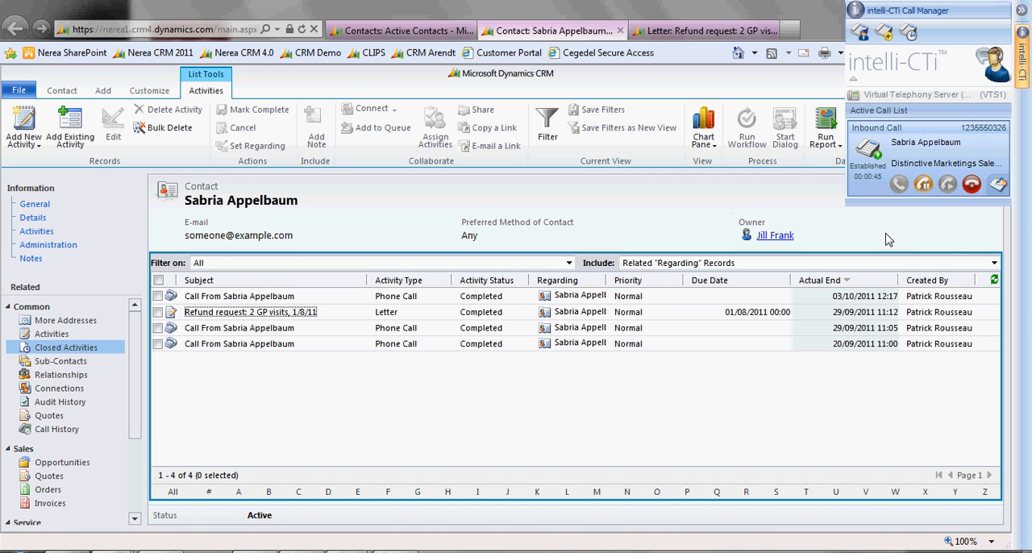
Put the call on hold and add the contact's open phone call activity to the Tier 2 Queue
{"action": "left_click", "coordinate": [924, 186]}
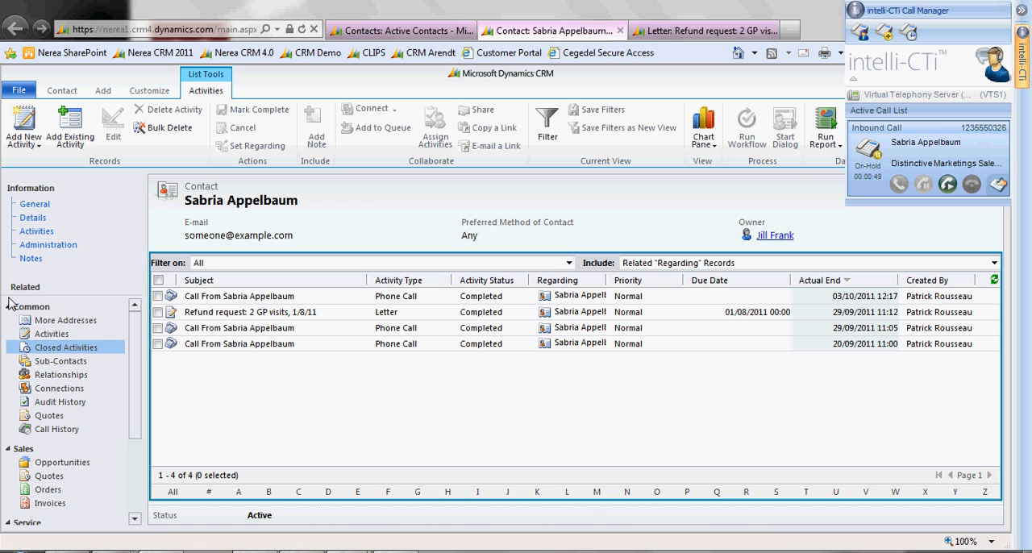
{"action": "left_click", "coordinate": [56, 337]}
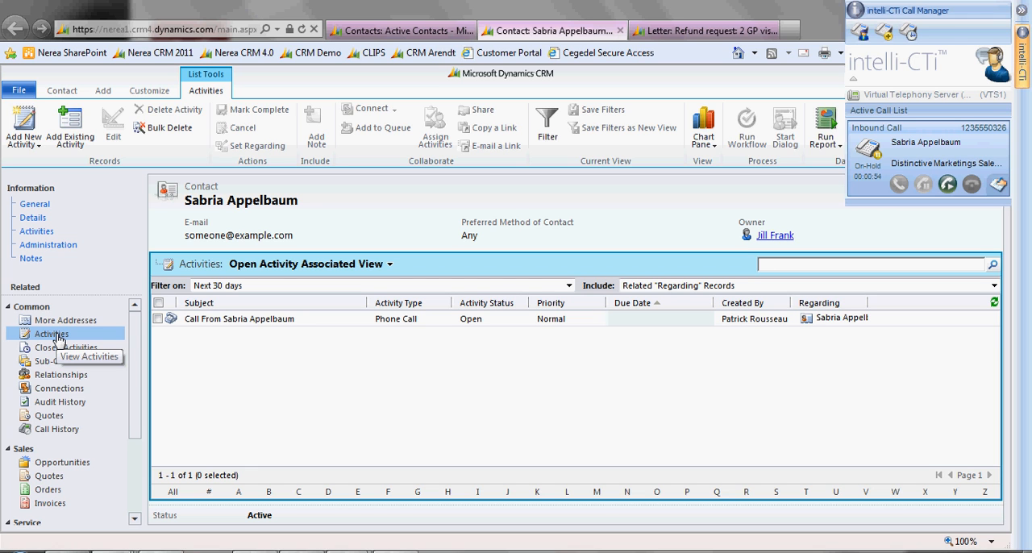
{"action": "left_click", "coordinate": [158, 320]}
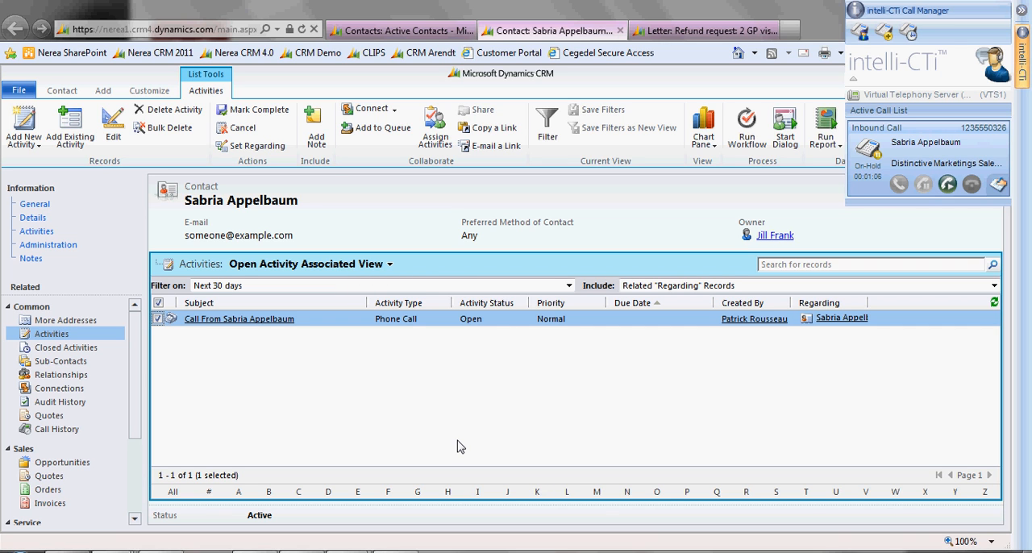
{"action": "left_click", "coordinate": [374, 132]}
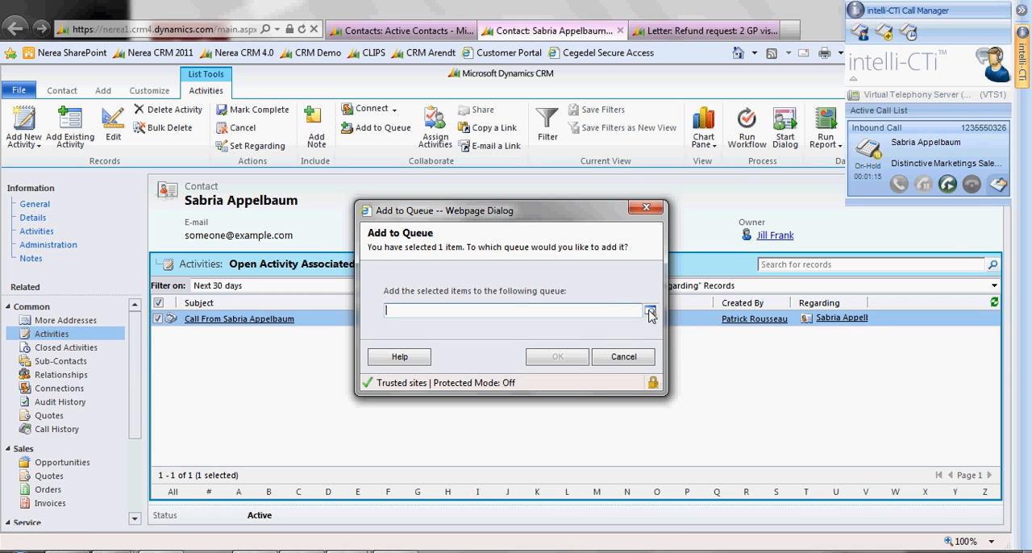
{"action": "left_click", "coordinate": [651, 313]}
{"action": "left_click", "coordinate": [736, 394]}
{"action": "left_click", "coordinate": [735, 392]}
{"action": "double_click", "coordinate": [353, 334]}
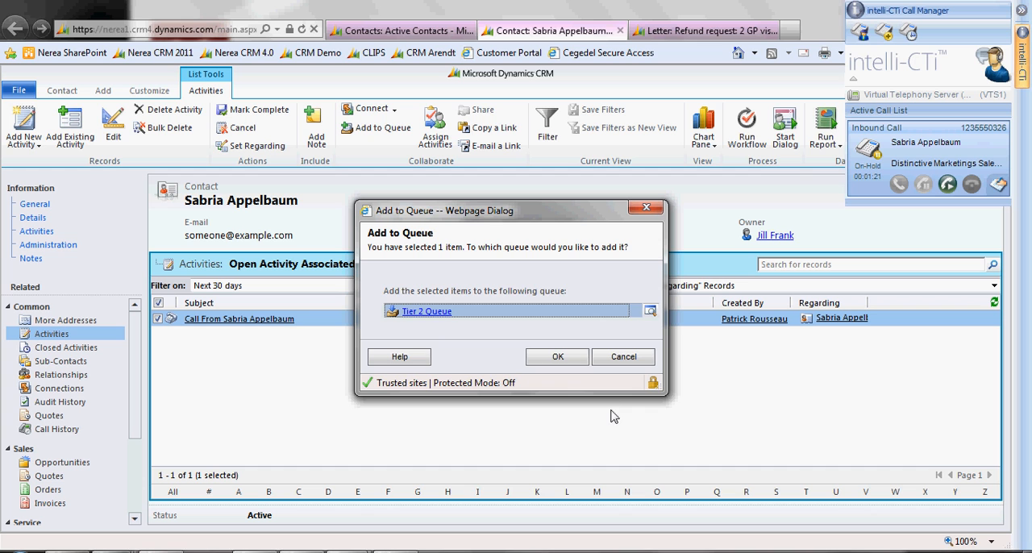
{"action": "left_click", "coordinate": [564, 359]}
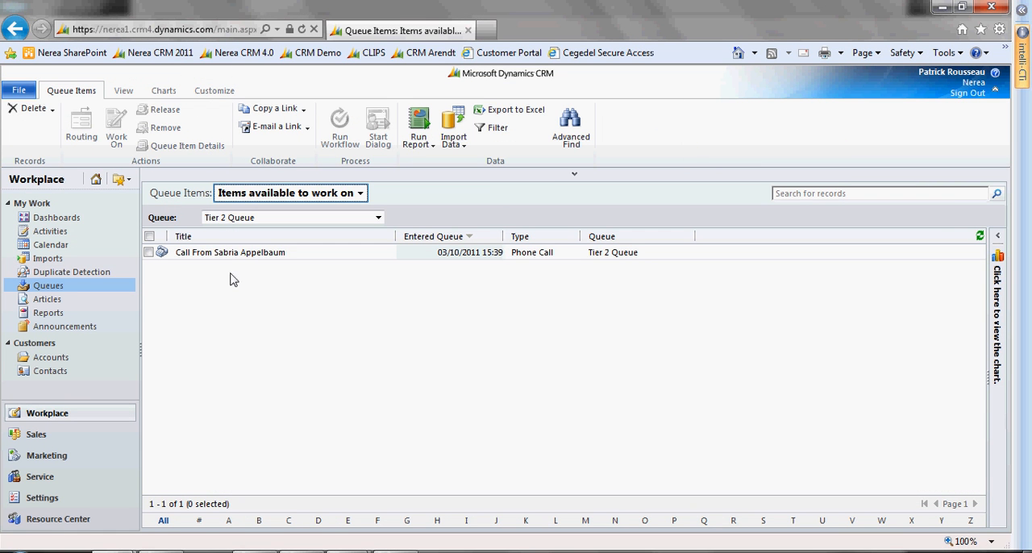
Open the phone call activity waiting in the Tier 2 Queue and take its held call off hold
{"action": "left_click", "coordinate": [228, 257]}
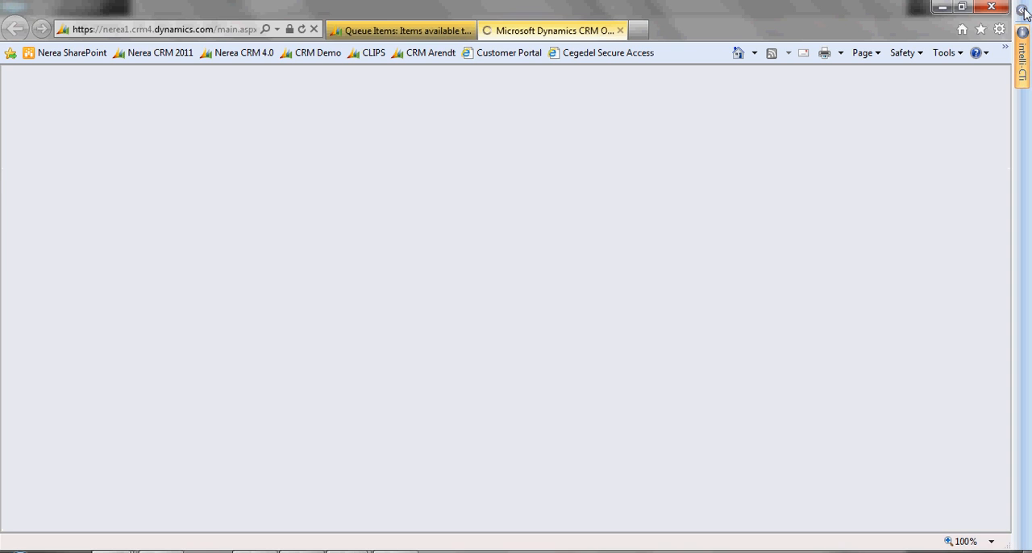
{"action": "left_click", "coordinate": [1022, 11]}
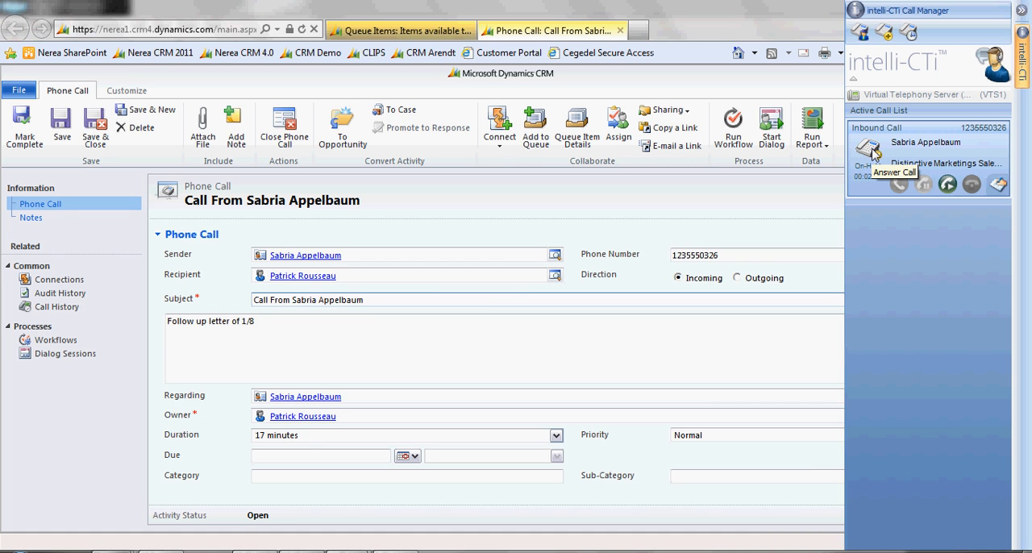
{"action": "left_click", "coordinate": [948, 186]}
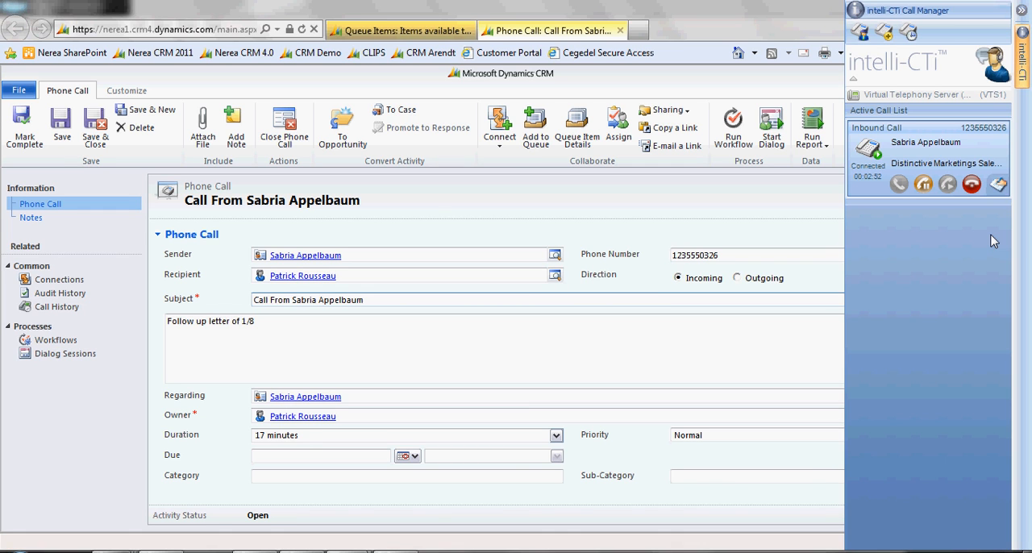
End the connected call and choose to manage its wrap-up as a phone call record in CRM
{"action": "left_click", "coordinate": [998, 185]}
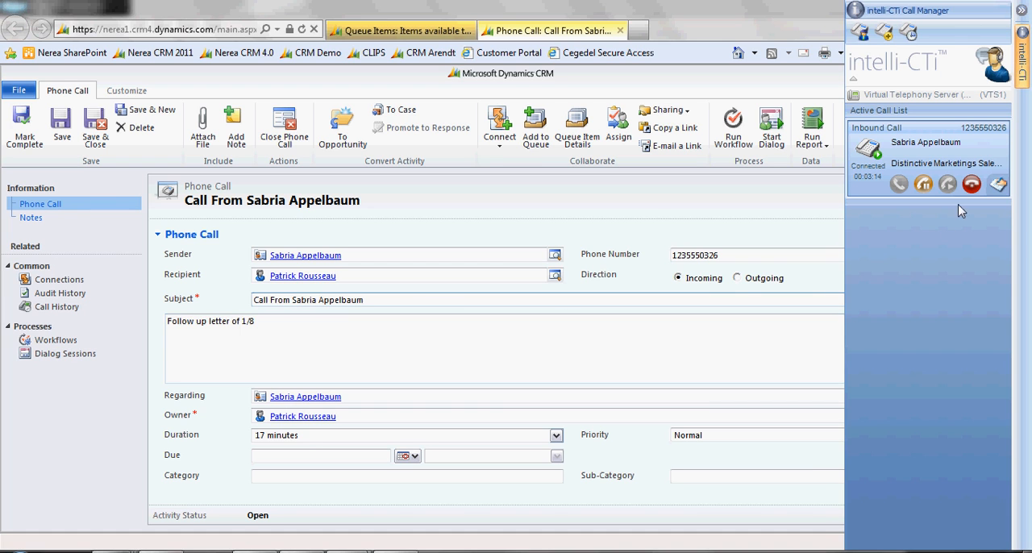
{"action": "left_click", "coordinate": [972, 186]}
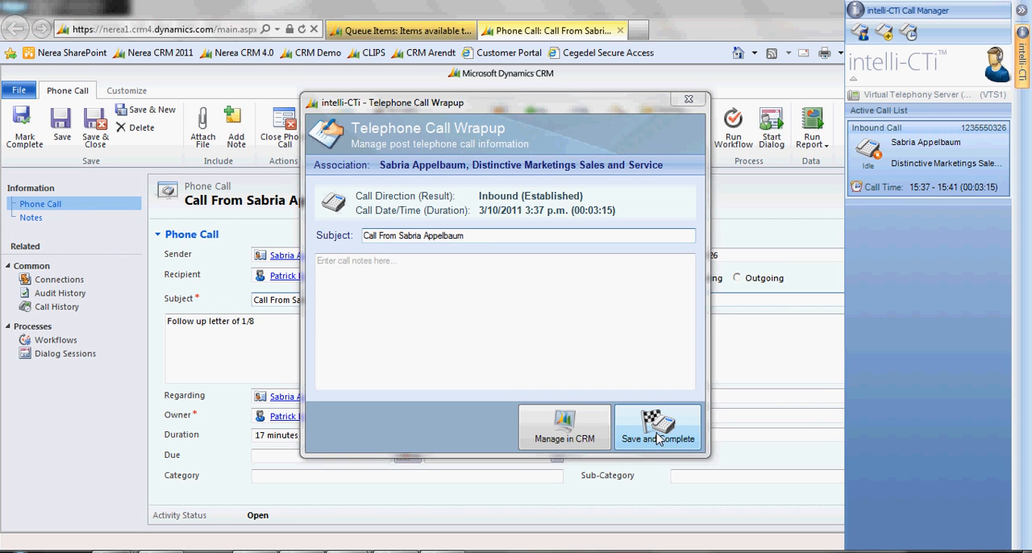
{"action": "left_click", "coordinate": [543, 438]}
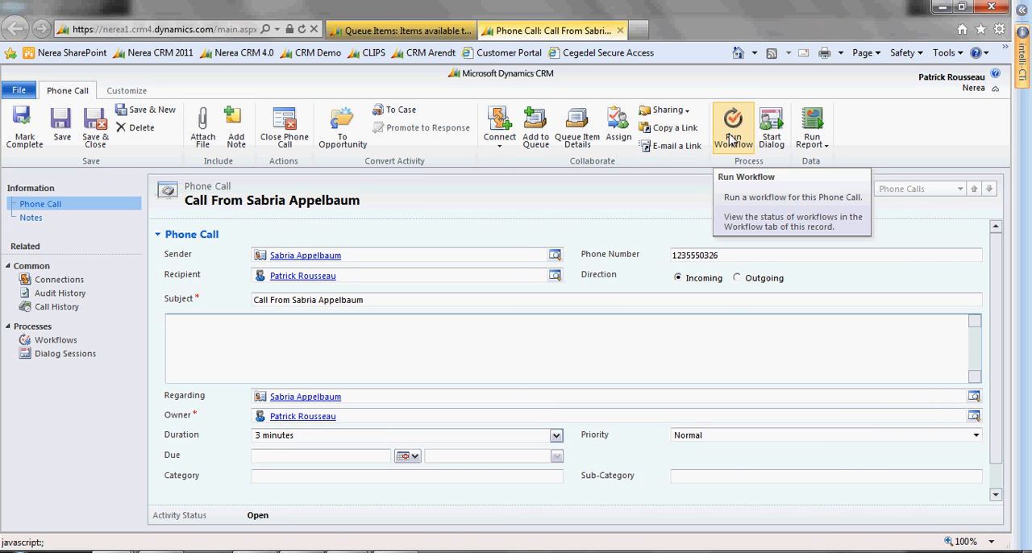
Run the on-demand workflow "CALL CENTER: Remboursement à la fin du mois" on the phone call and mark the activity complete
{"action": "left_click", "coordinate": [731, 133]}
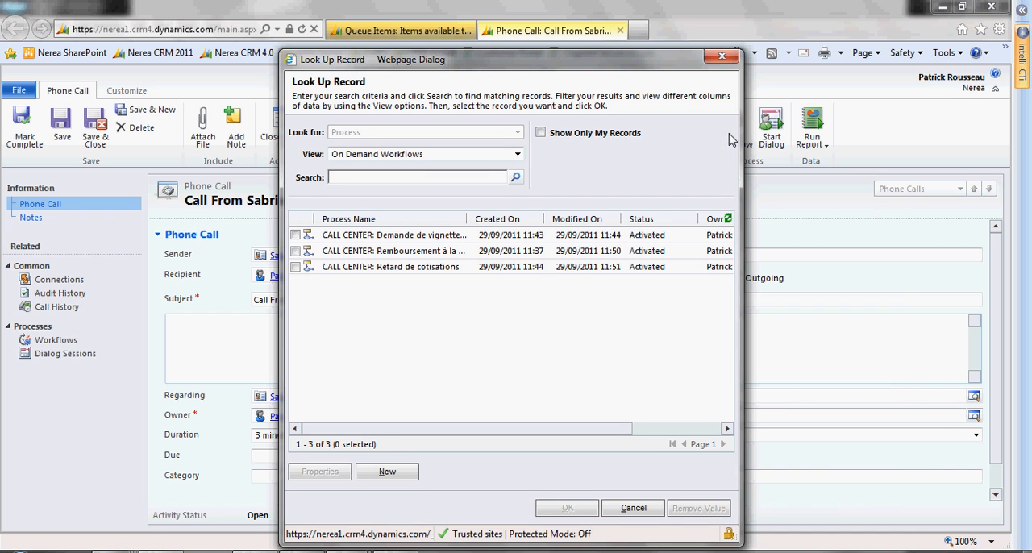
{"action": "double_click", "coordinate": [426, 251]}
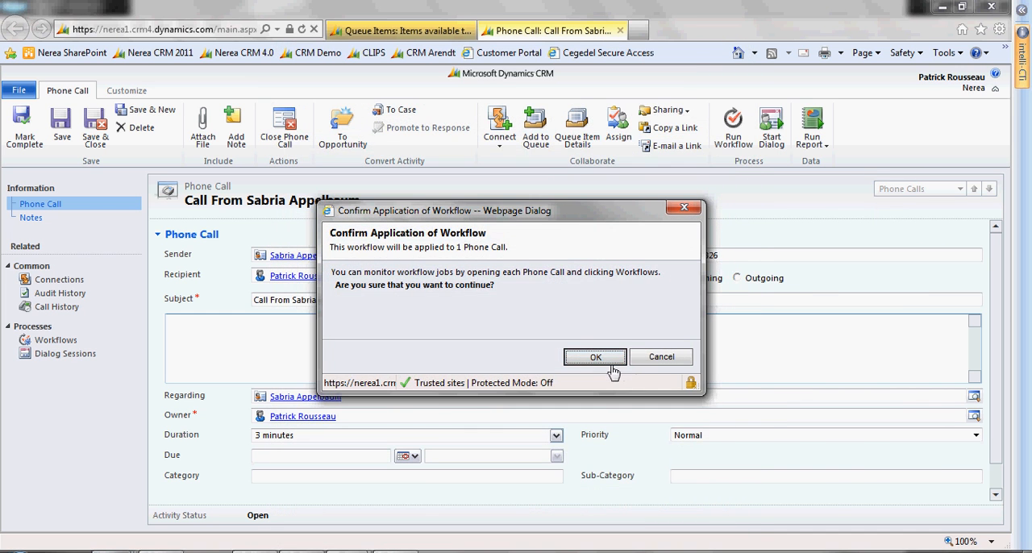
{"action": "left_click", "coordinate": [605, 364]}
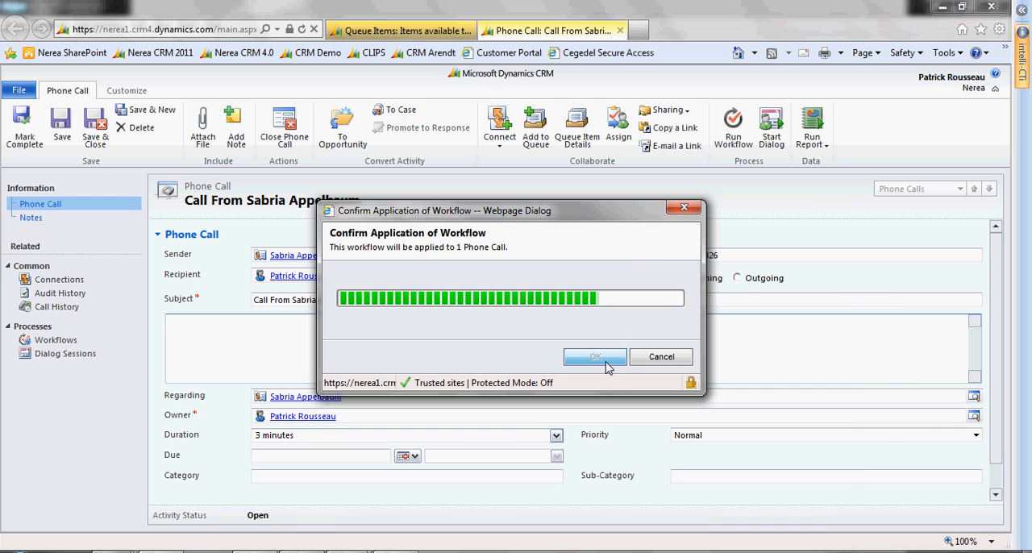
{"action": "left_click", "coordinate": [525, 344]}
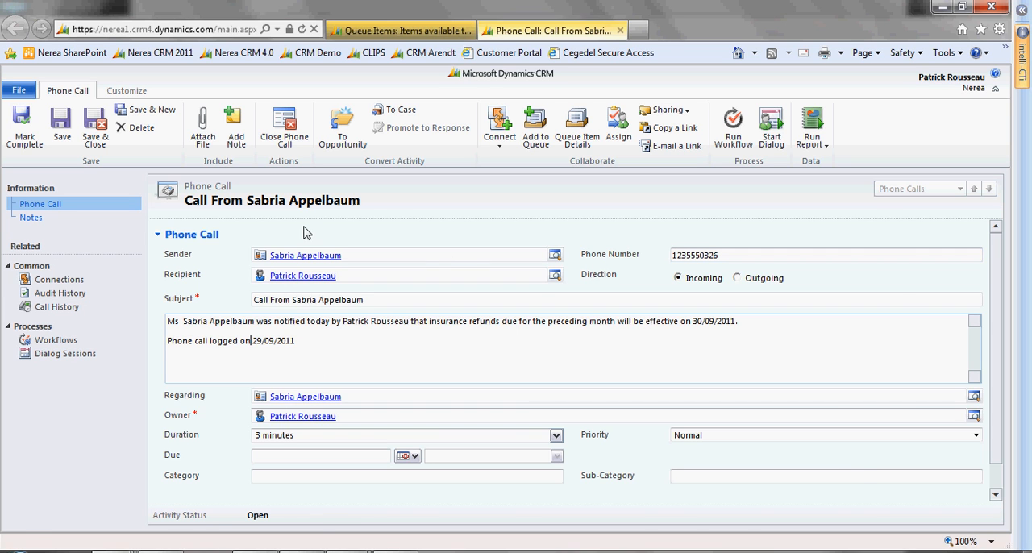
{"action": "left_click", "coordinate": [27, 136]}
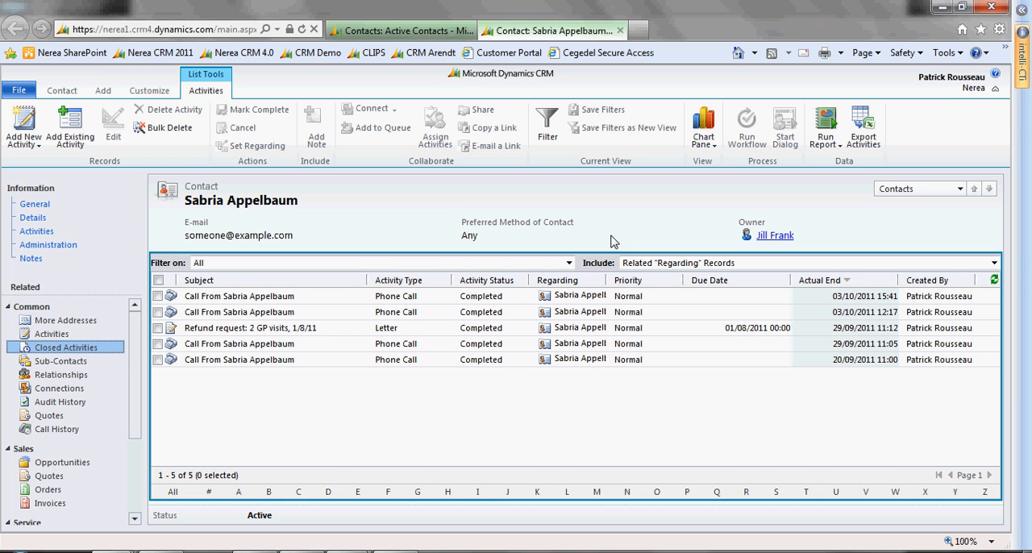
Simulate an inbound call in the QGate Virtual Telephony Server with the prefilled CLI number and answer it
{"action": "key", "text": "ctrl+w"}
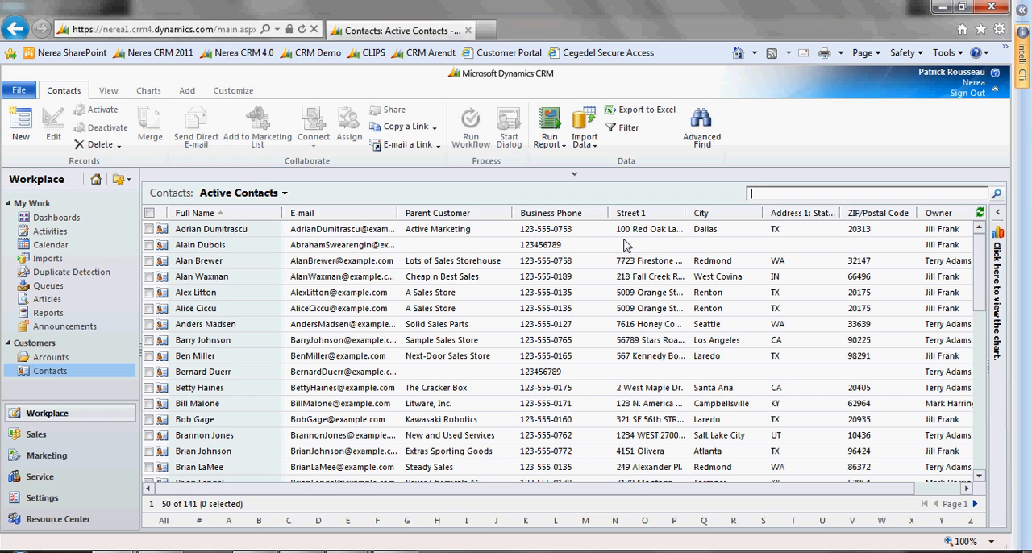
{"action": "left_click", "coordinate": [397, 551]}
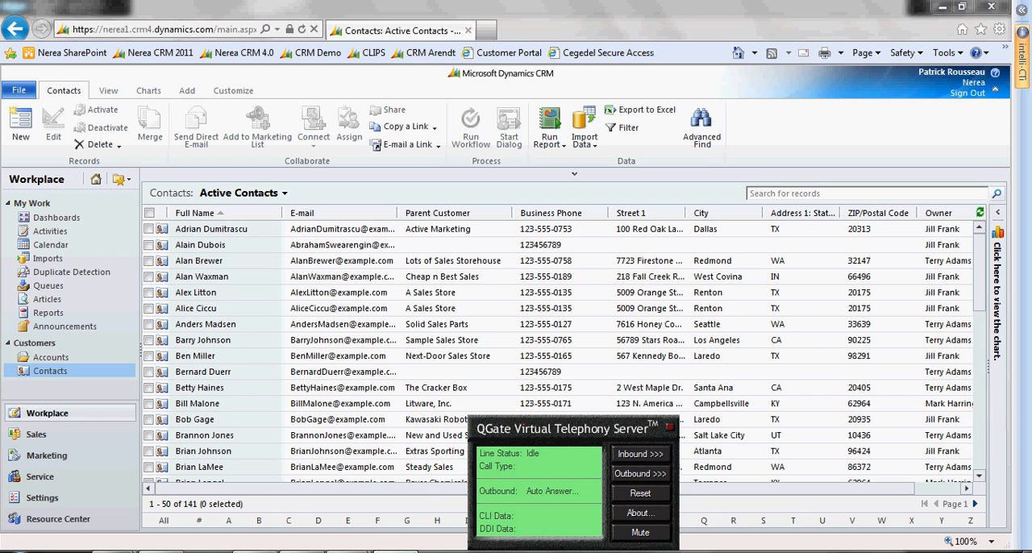
{"action": "left_click", "coordinate": [650, 457]}
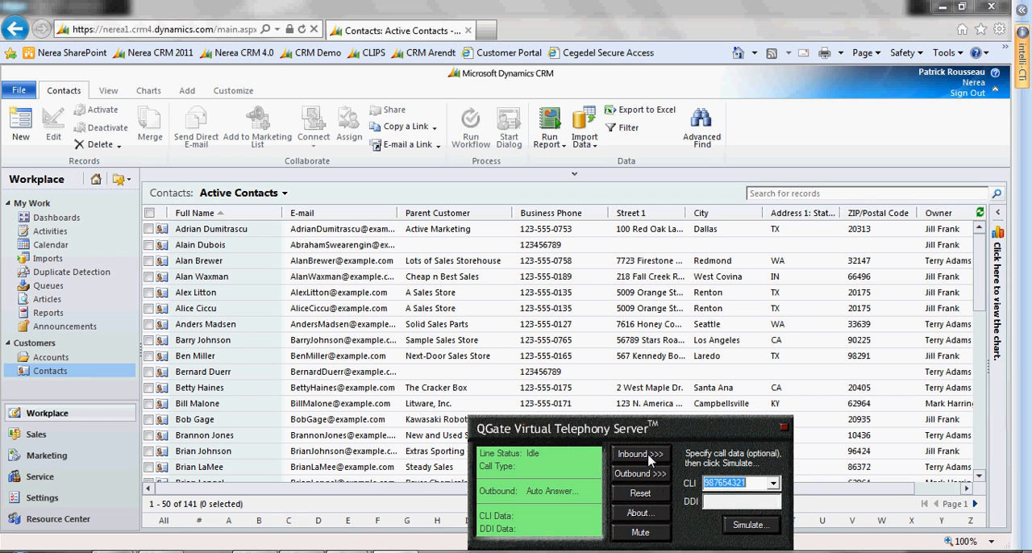
{"action": "left_click", "coordinate": [748, 525]}
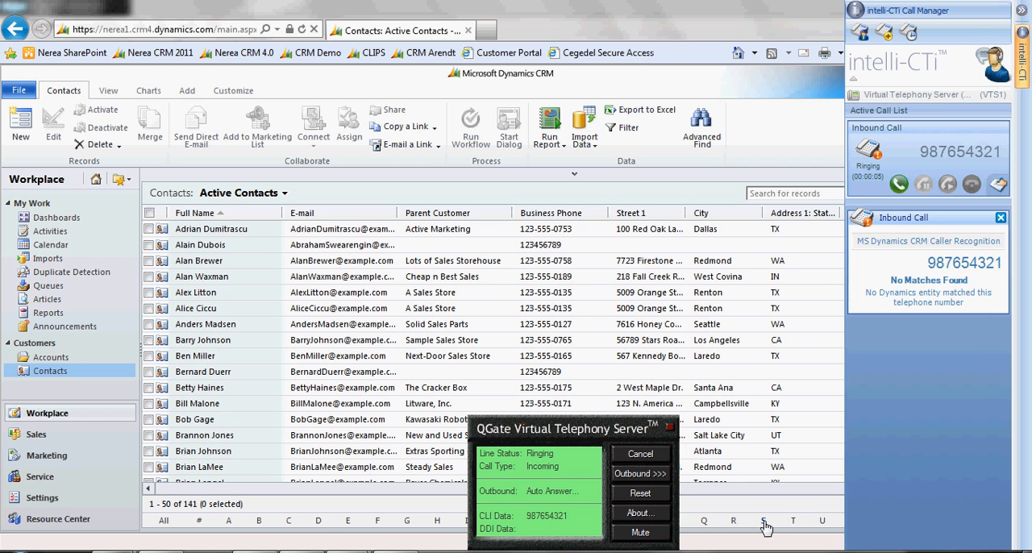
{"action": "left_click", "coordinate": [899, 185]}
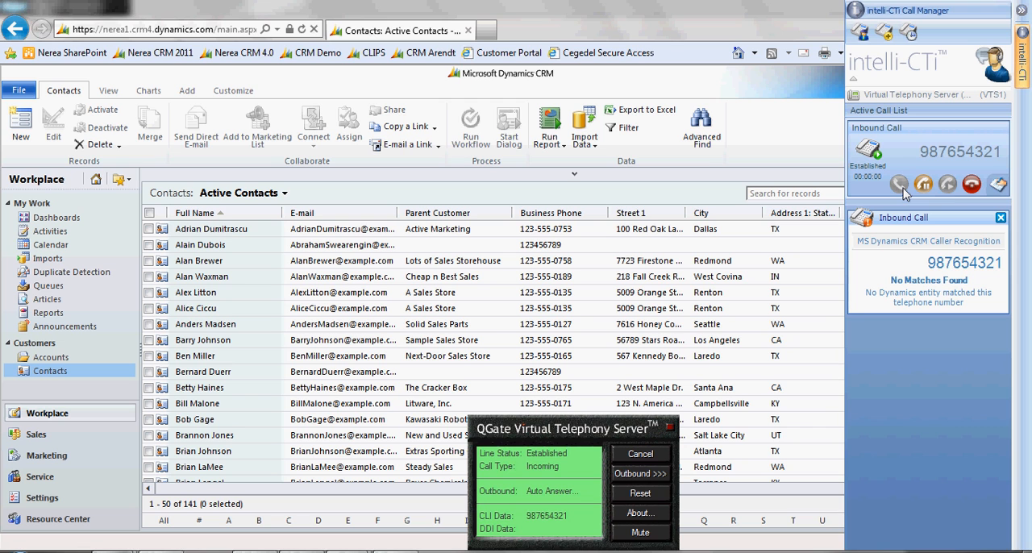
Search the active contacts for the caller's full name, open the matching record and set it as the caller
{"action": "left_click", "coordinate": [788, 193]}
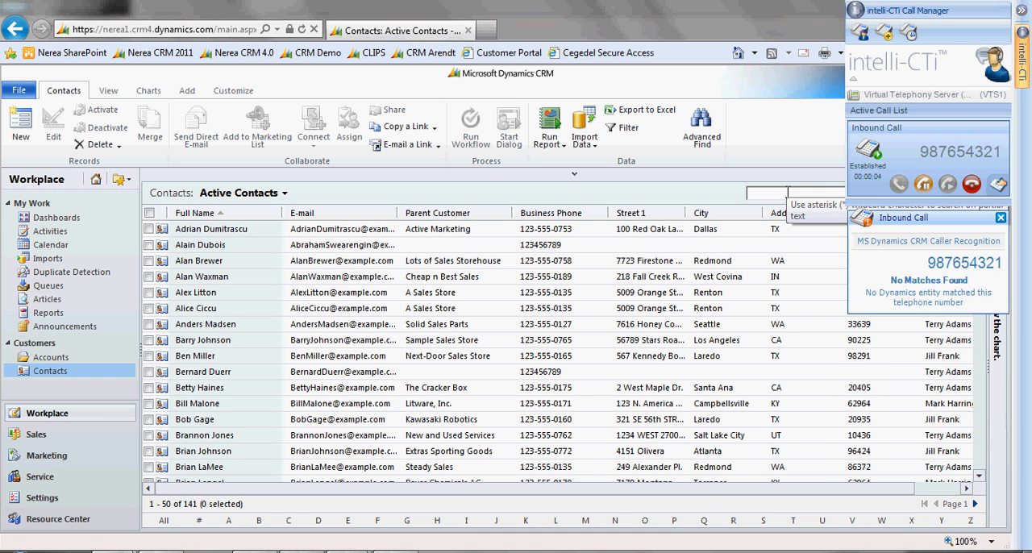
{"action": "key", "text": "BackSpace"}
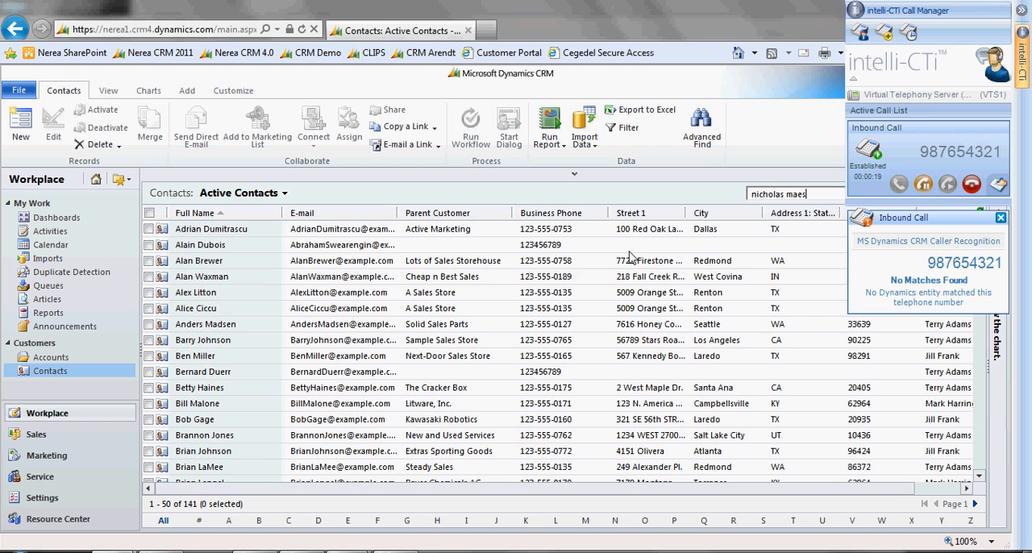
{"action": "key", "text": "Return"}
{"action": "left_click", "coordinate": [211, 235]}
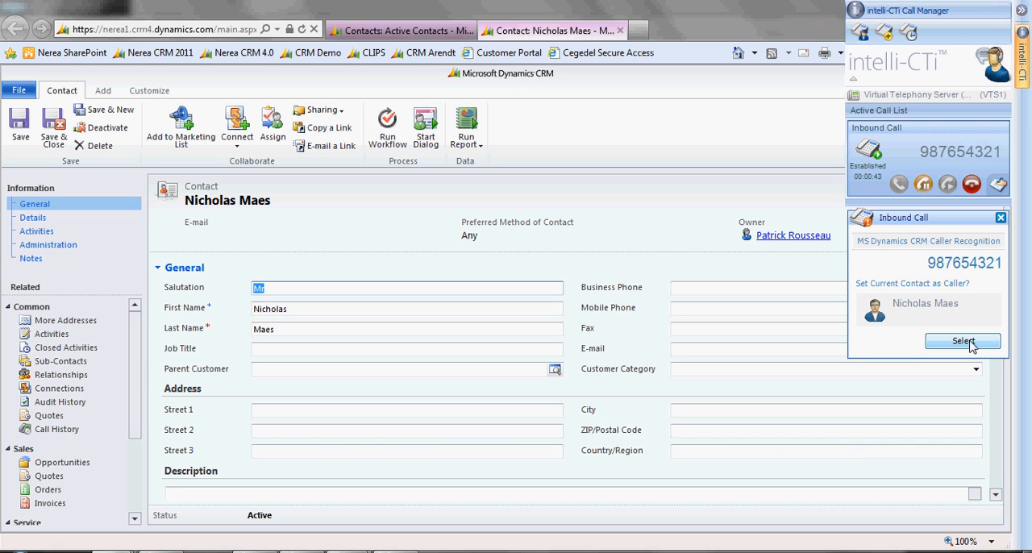
{"action": "left_click", "coordinate": [968, 342]}
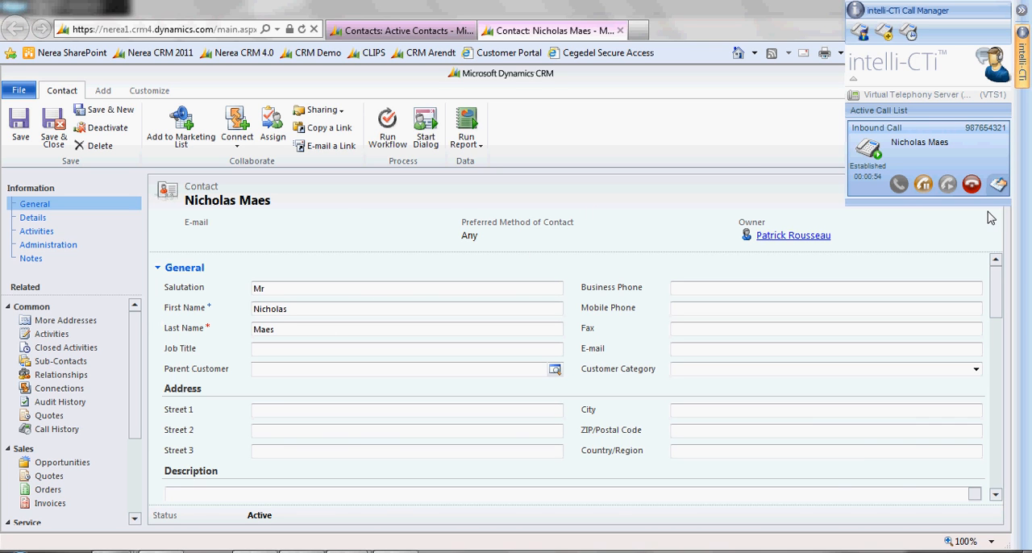
Add the call note "Follow up fax 2/9" and open the contact's closed fax activity "Hospital stay confirmation, 2 nights, Saint John's Clinic"
{"action": "left_click", "coordinate": [997, 187]}
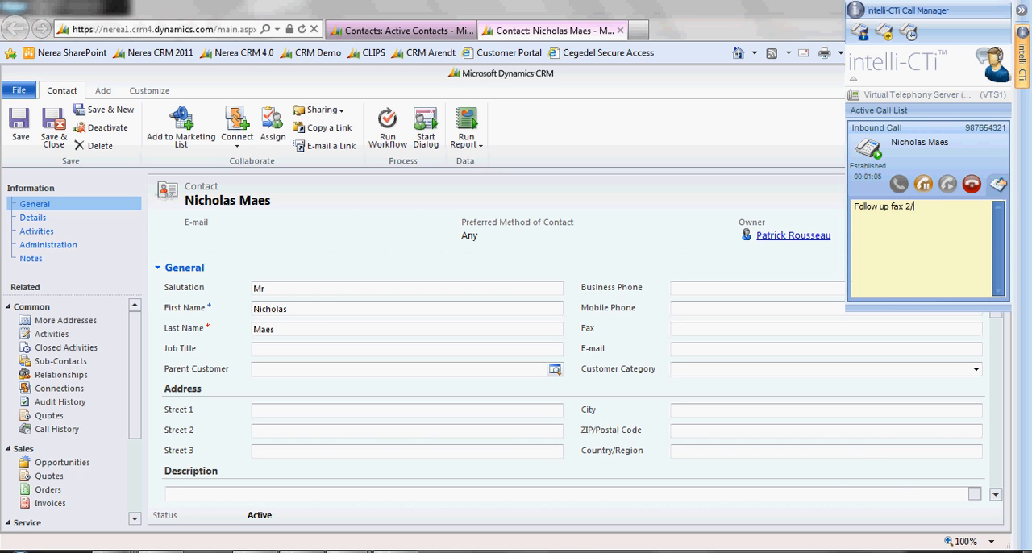
{"action": "left_click", "coordinate": [72, 352]}
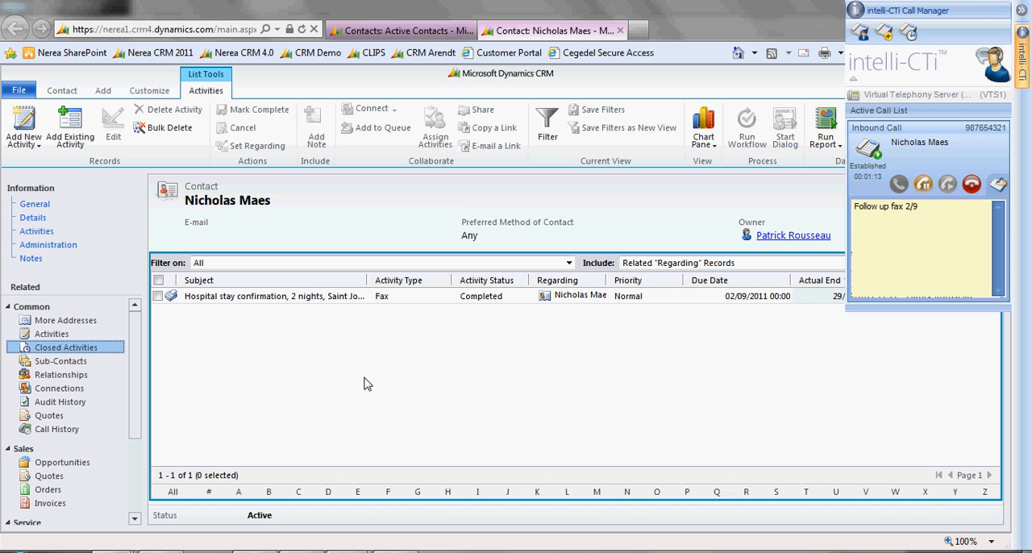
{"action": "double_click", "coordinate": [314, 297]}
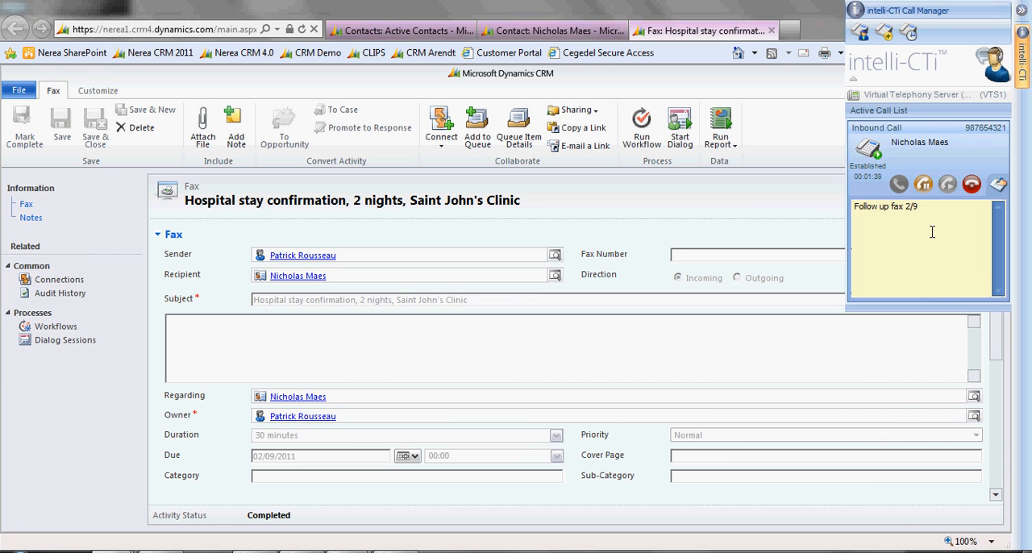
End the call into a CRM phone call record and save it with the subject "Refund request follow-up for hospital stay"
{"action": "left_click", "coordinate": [972, 186]}
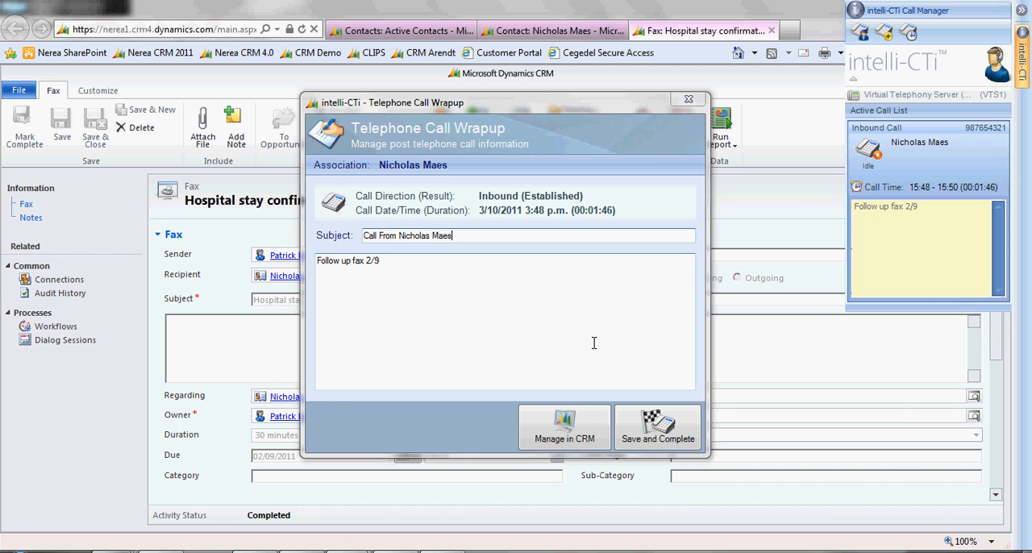
{"action": "left_click", "coordinate": [581, 435]}
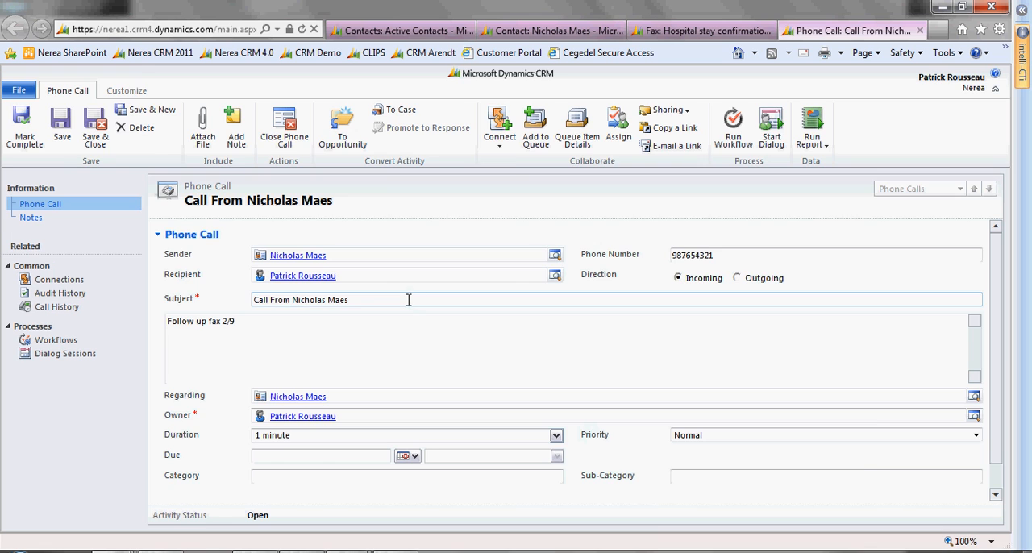
{"action": "left_click", "coordinate": [409, 300]}
{"action": "key", "text": "BackSpace"}
{"action": "key", "text": "BackSpace"}
{"action": "key", "text": "BackSpace"}
{"action": "key", "text": "BackSpace"}
{"action": "key", "text": "BackSpace"}
{"action": "key", "text": "BackSpace"}
{"action": "key", "text": "BackSpace"}
{"action": "key", "text": "BackSpace"}
{"action": "key", "text": "BackSpace"}
{"action": "key", "text": "BackSpace"}
{"action": "key", "text": "BackSpace"}
{"action": "key", "text": "BackSpace"}
{"action": "key", "text": "BackSpace"}
{"action": "key", "text": "BackSpace"}
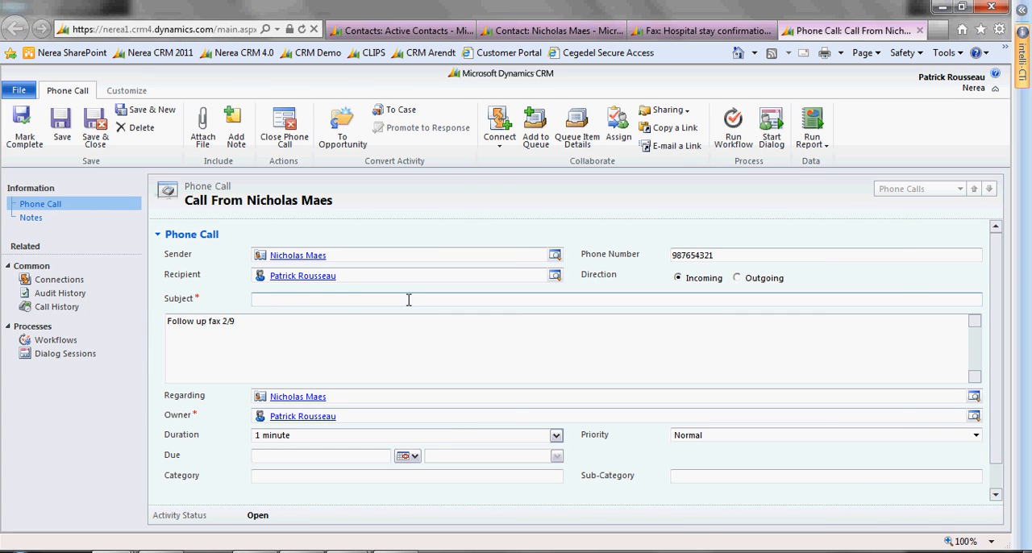
{"action": "type", "text": "Refund request "}
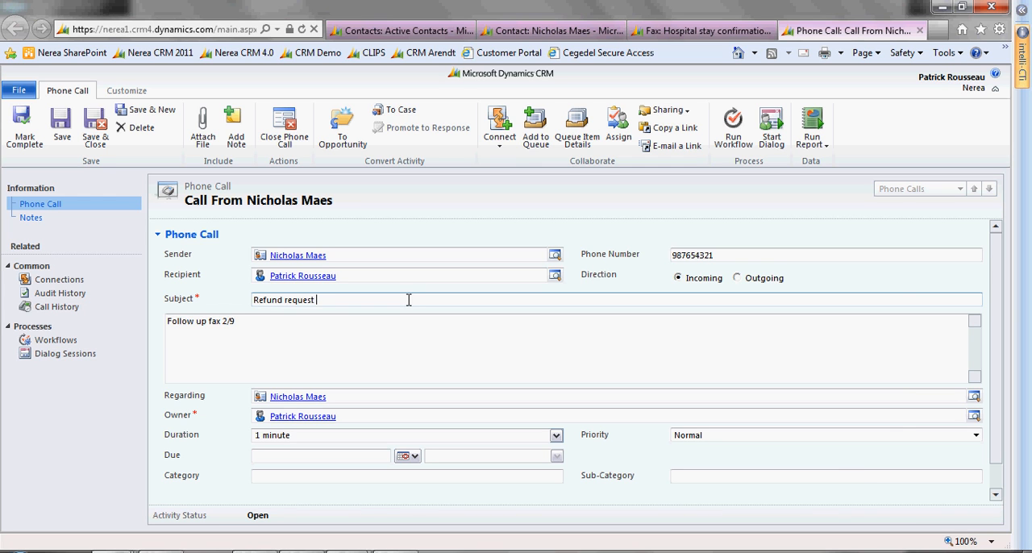
{"action": "type", "text": "follow-up for hos"}
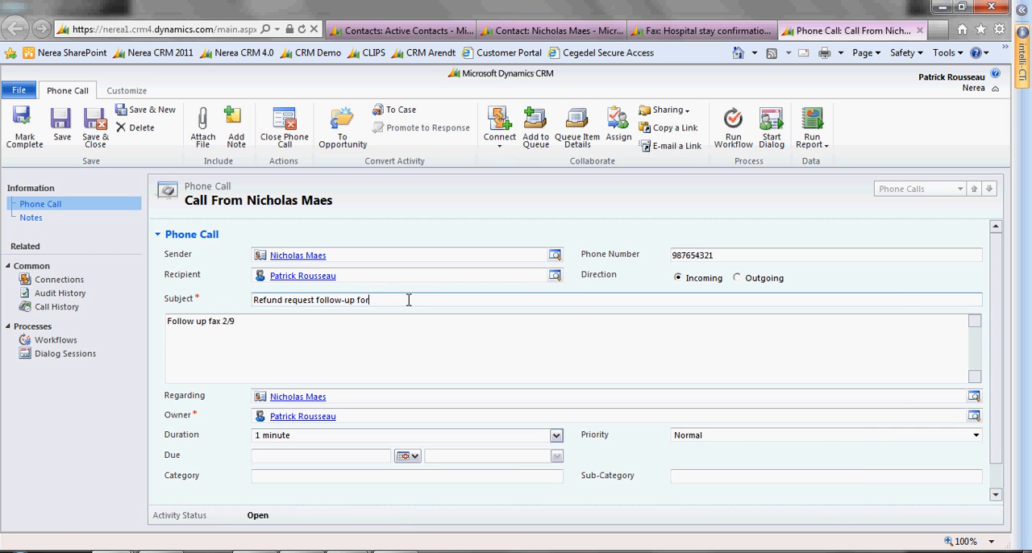
{"action": "type", "text": "pital stay"}
{"action": "left_click", "coordinate": [56, 130]}
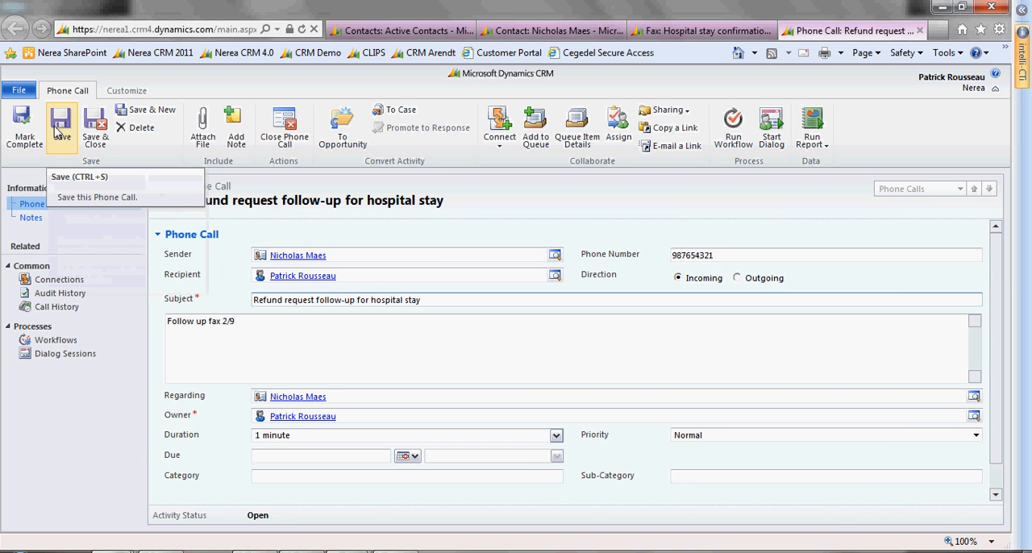
Convert the phone call to a case for the caller, opening the new case and changing the call status to Completed
{"action": "left_click", "coordinate": [406, 114]}
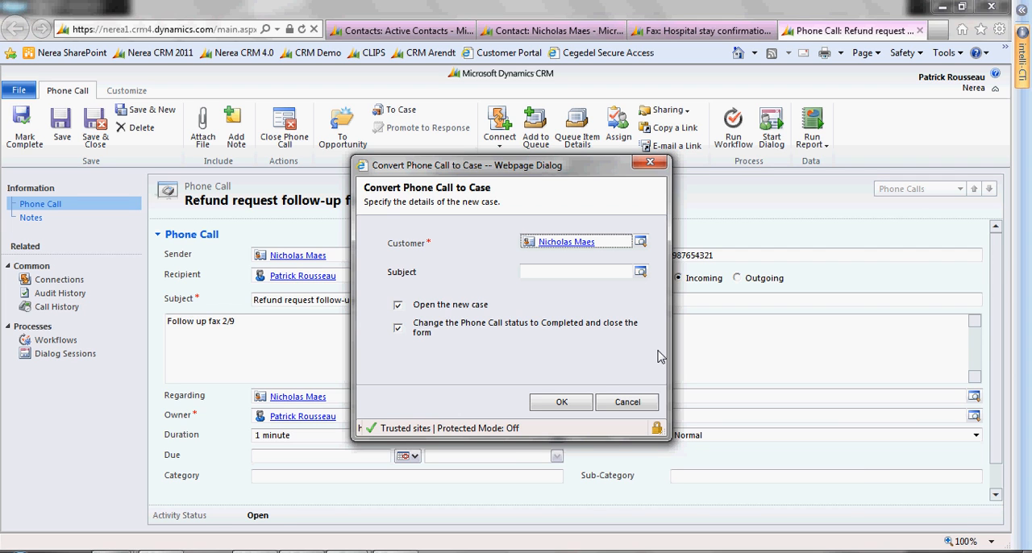
{"action": "left_click", "coordinate": [573, 398]}
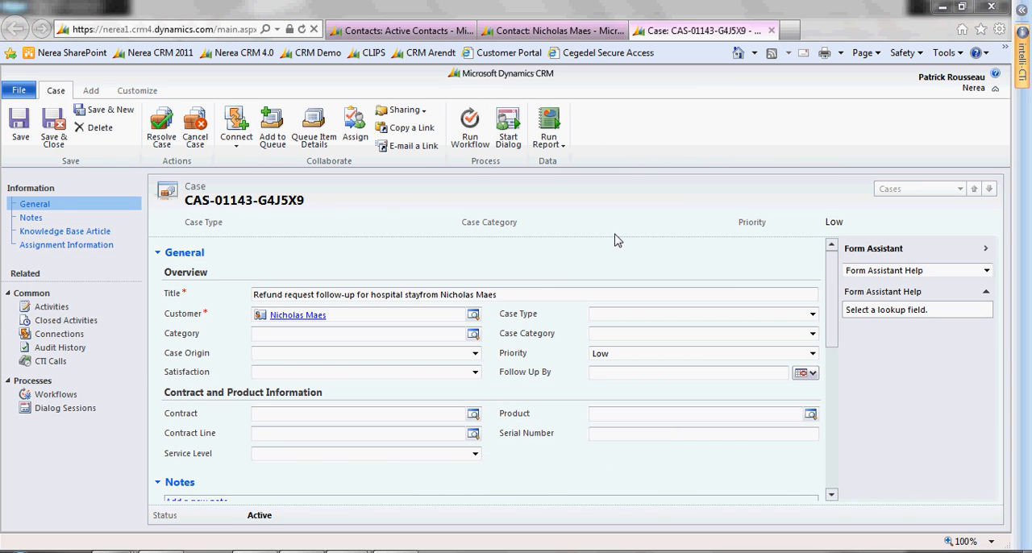
Set the case origin to Phone, the case category to Refund Request and the follow-up date to 05/10/2011
{"action": "left_click", "coordinate": [475, 354]}
{"action": "left_click", "coordinate": [461, 377]}
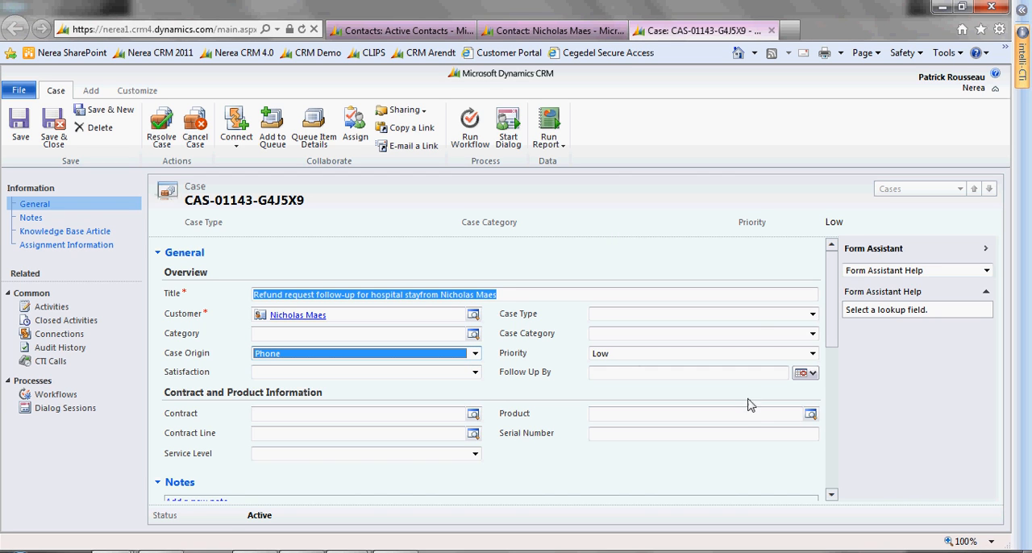
{"action": "left_click", "coordinate": [811, 334]}
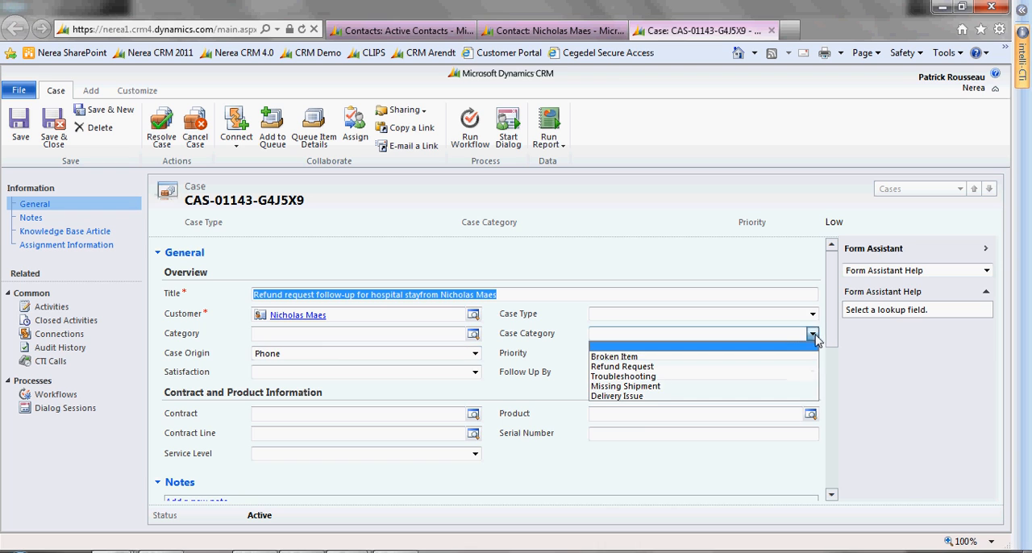
{"action": "left_click", "coordinate": [796, 367]}
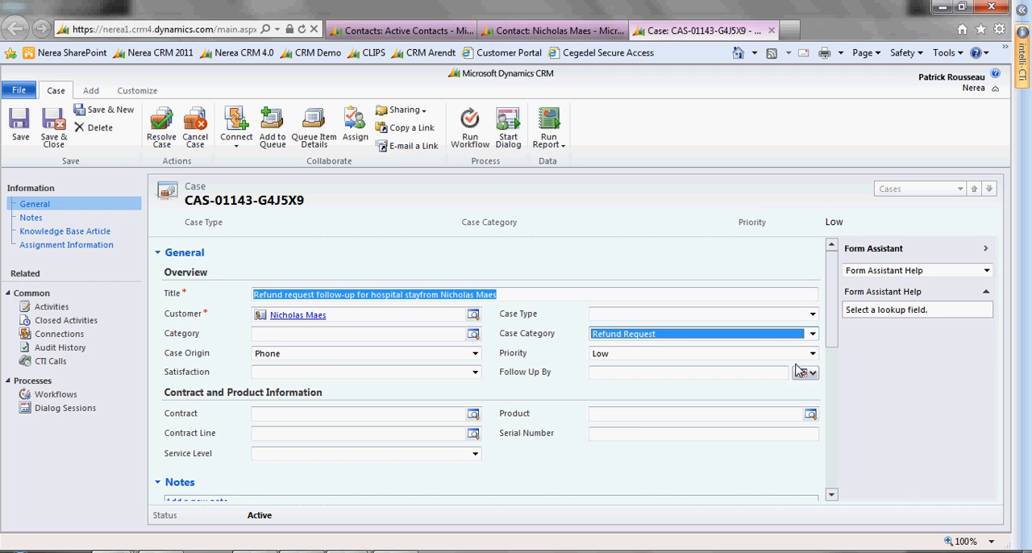
{"action": "left_click", "coordinate": [803, 371]}
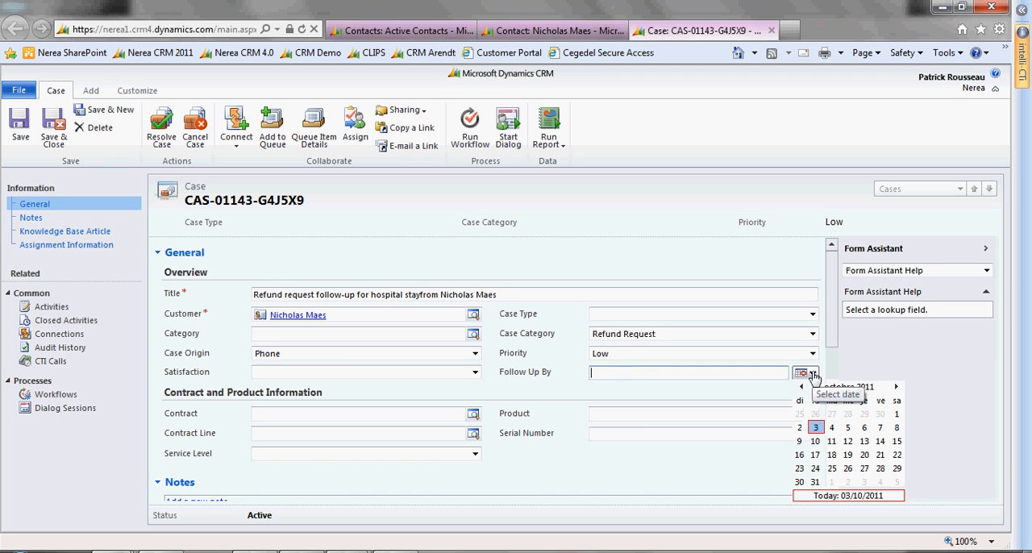
{"action": "left_click", "coordinate": [848, 429]}
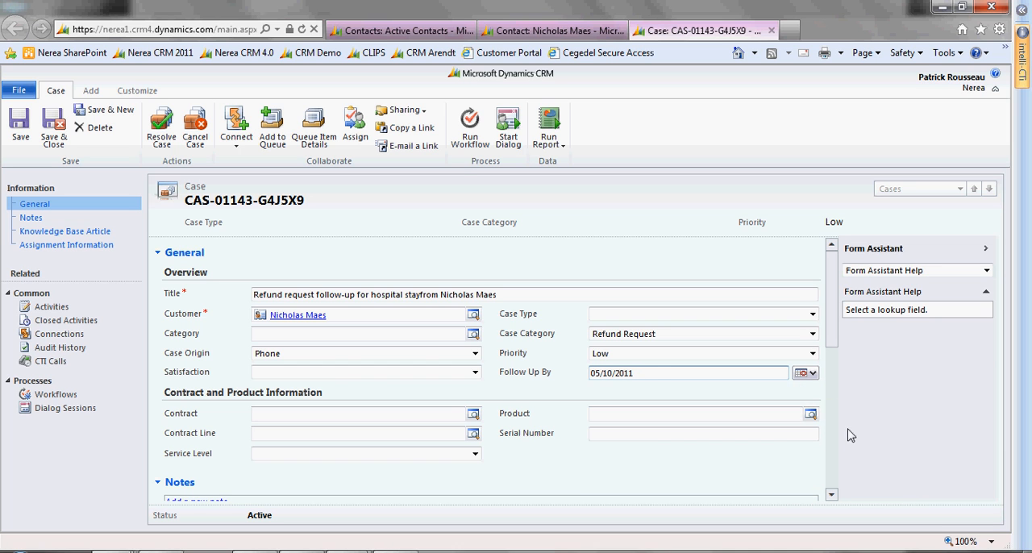
Add the case to the Tier 2 Queue
{"action": "left_click", "coordinate": [272, 122]}
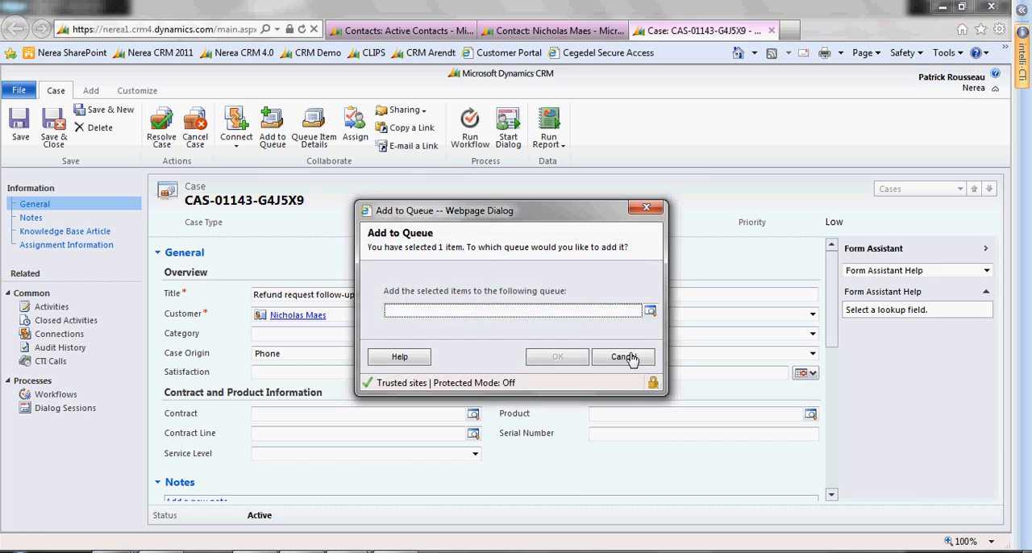
{"action": "left_click", "coordinate": [649, 311]}
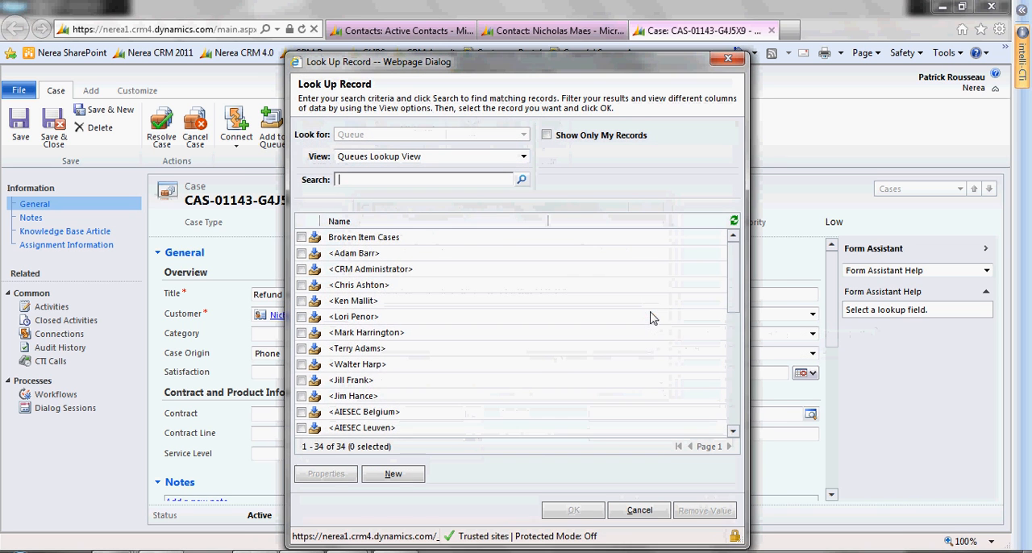
{"action": "left_click", "coordinate": [734, 391]}
{"action": "left_click", "coordinate": [734, 391]}
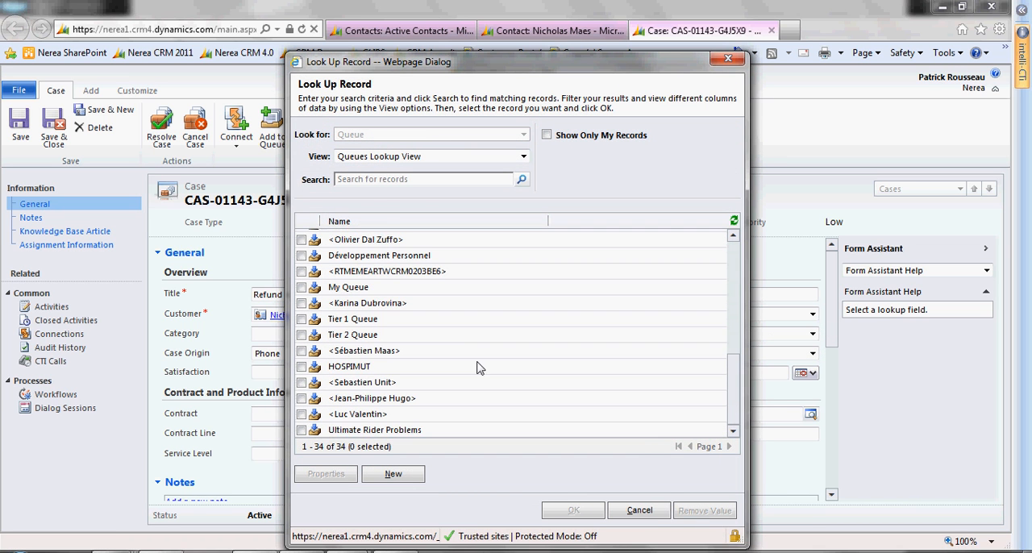
{"action": "double_click", "coordinate": [355, 335]}
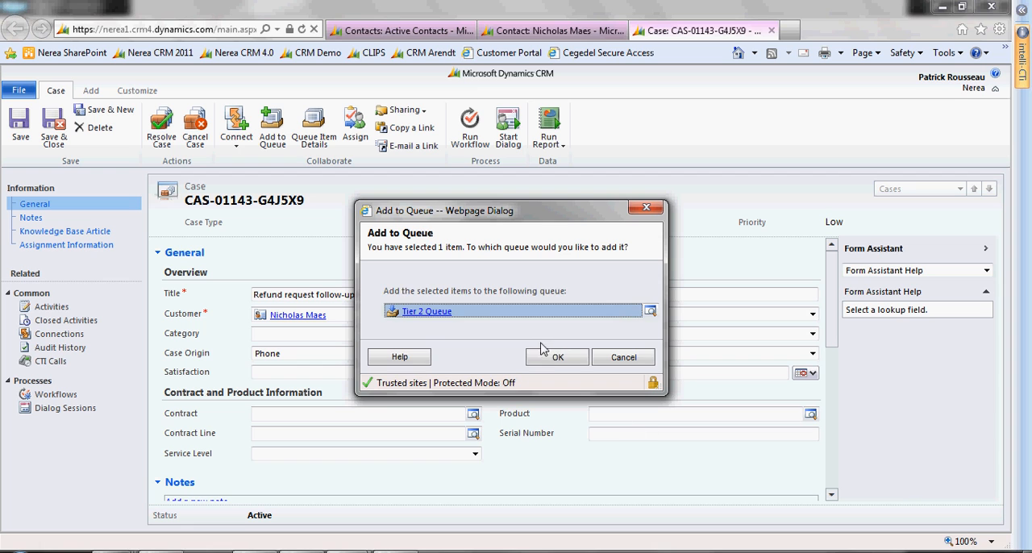
{"action": "left_click", "coordinate": [544, 356]}
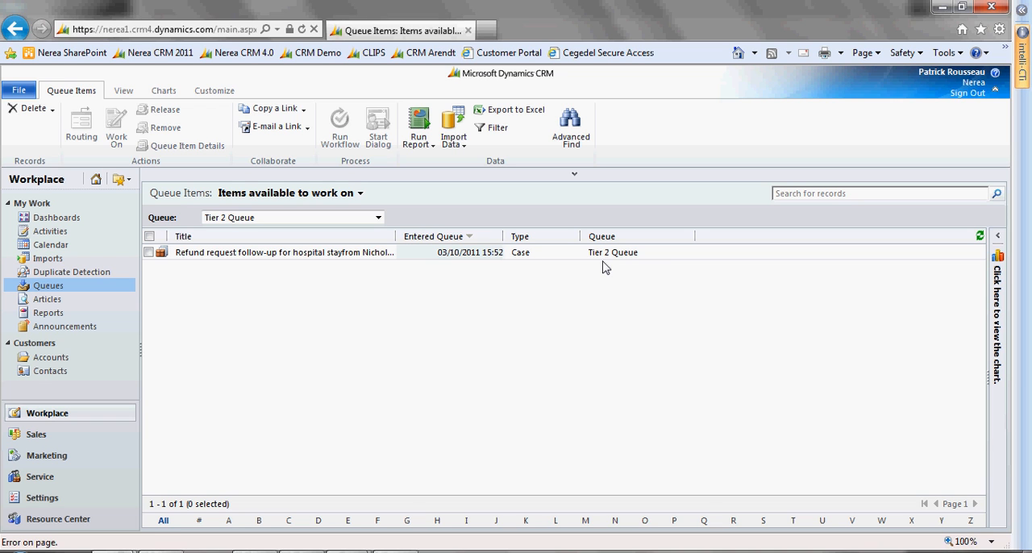
Open the refund request case from the Tier 2 Queue and dial the customer's business phone with the intelli-CTi Call Manager
{"action": "left_click", "coordinate": [306, 252]}
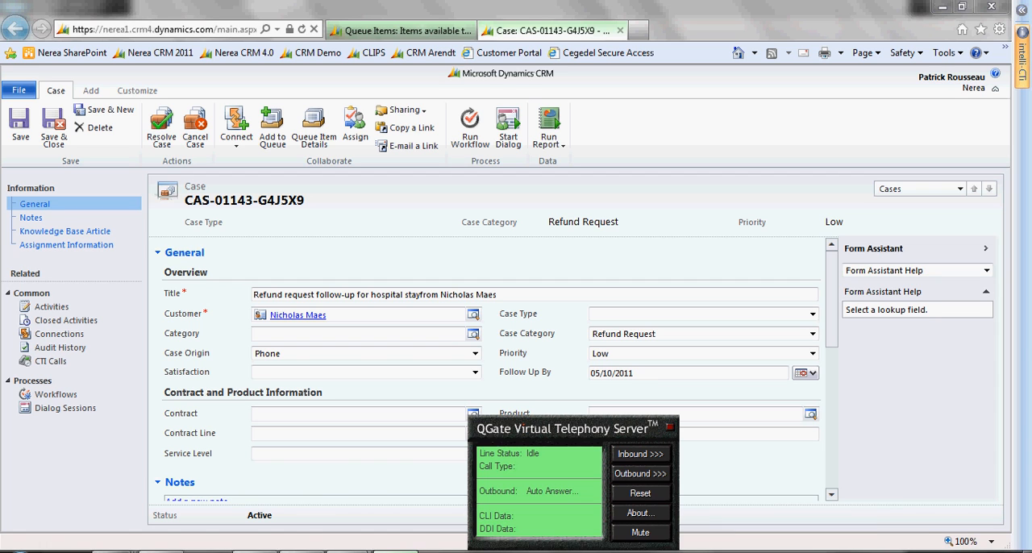
{"action": "left_click", "coordinate": [1020, 11]}
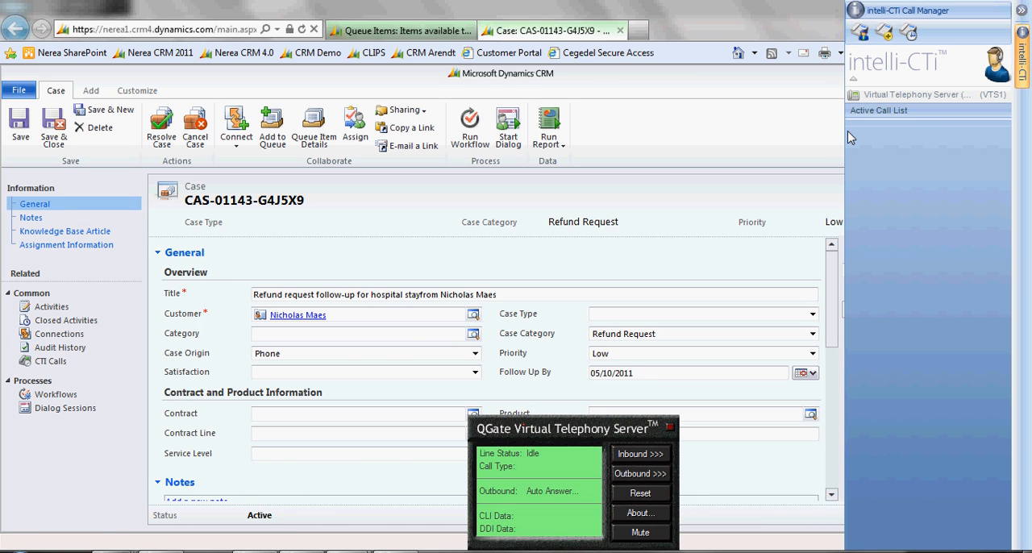
{"action": "left_click", "coordinate": [861, 32]}
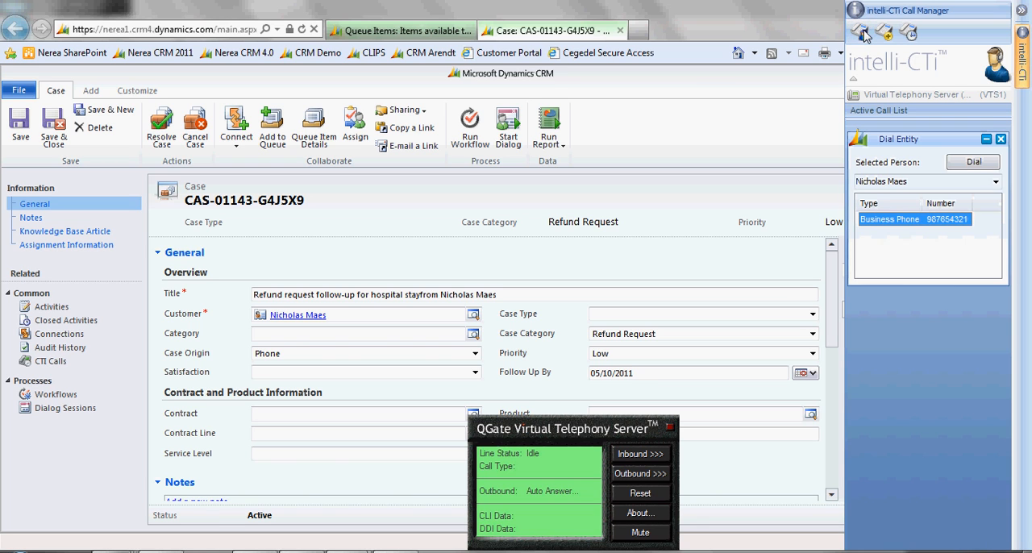
{"action": "left_click", "coordinate": [974, 163]}
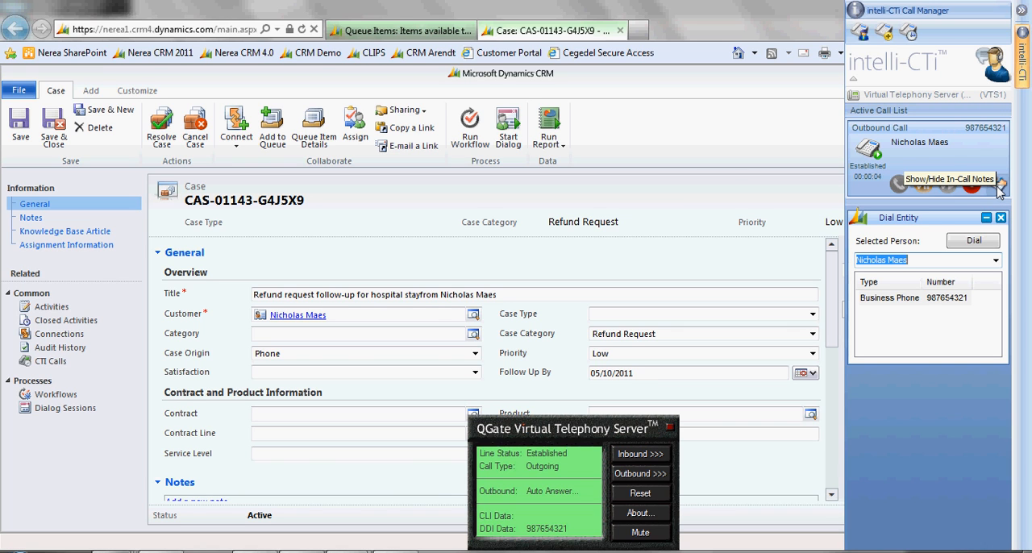
Add the in-call note "Refund processed, effective on 3/3/11", and end the call, saving and completing its wrap-up
{"action": "left_click", "coordinate": [999, 186]}
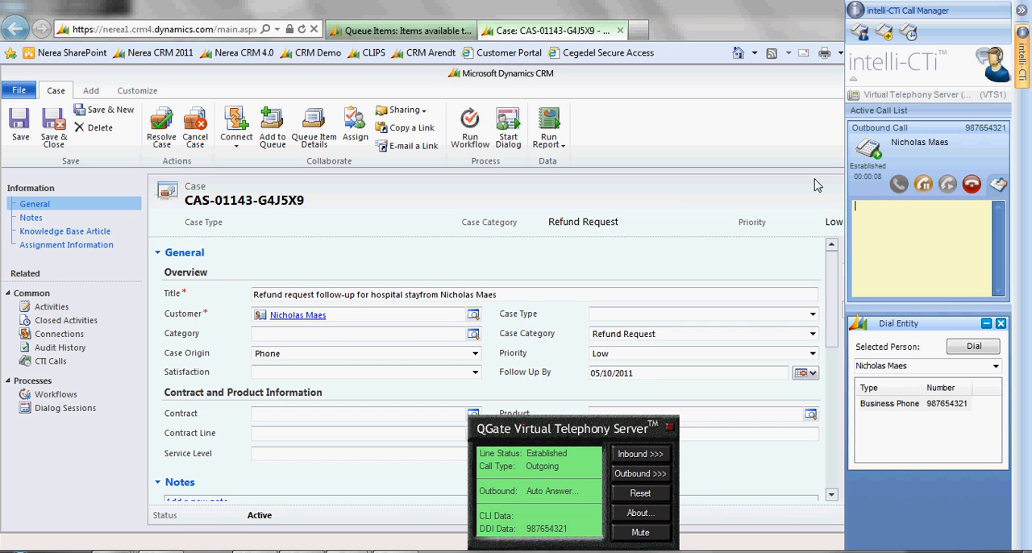
{"action": "type", "text": "Refund pr"}
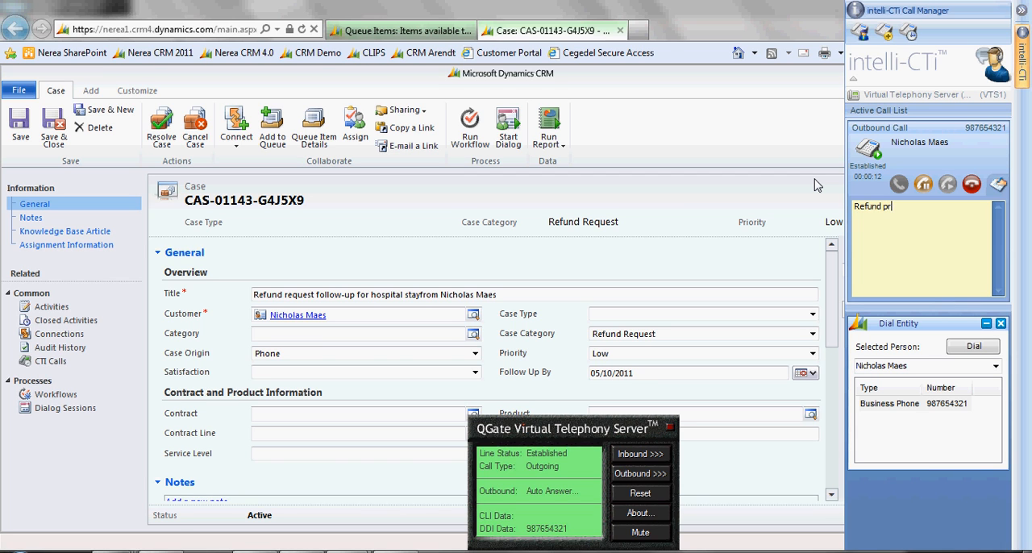
{"action": "type", "text": "ocessed, effective "}
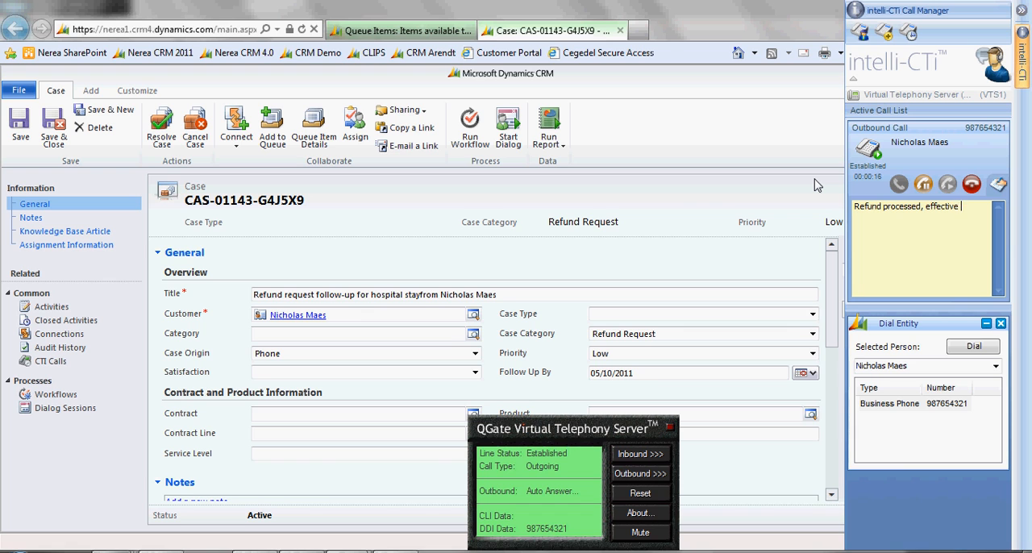
{"action": "type", "text": "on 3/3/11"}
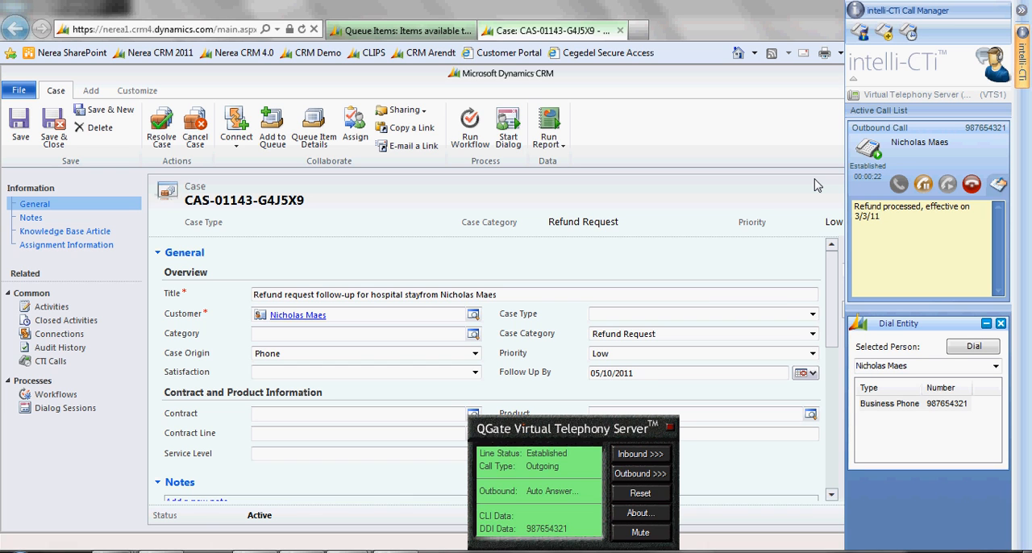
{"action": "left_click", "coordinate": [972, 186]}
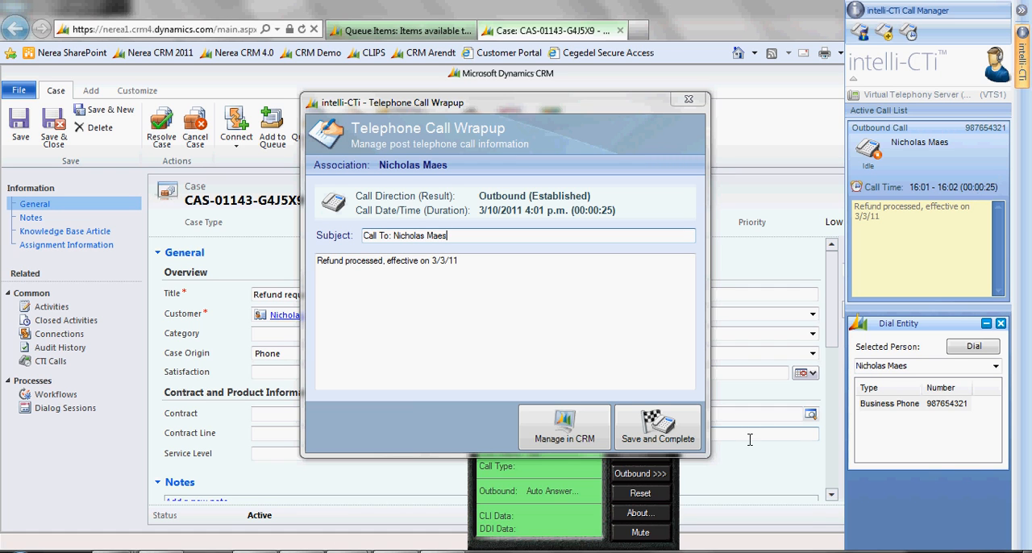
{"action": "left_click", "coordinate": [660, 426]}
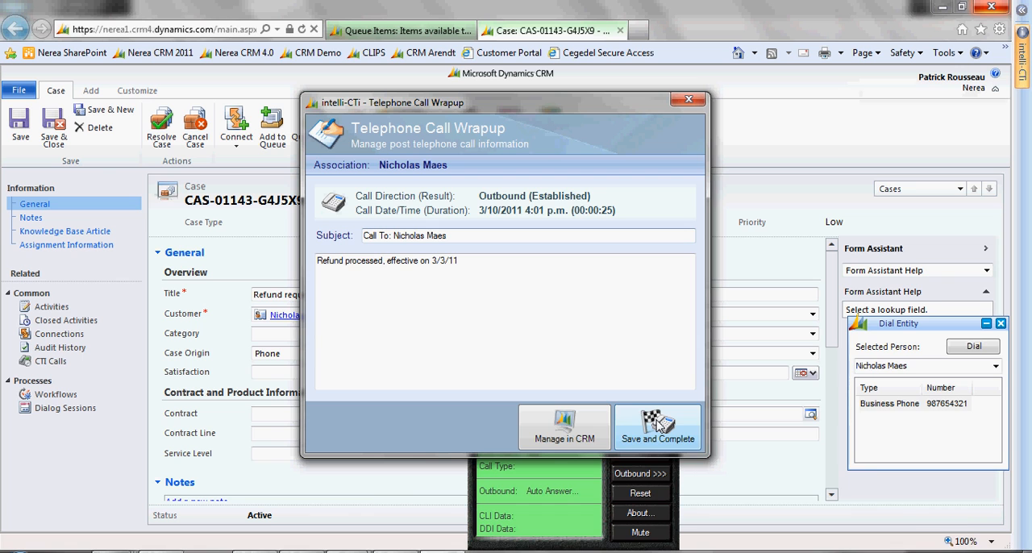
Check the case's CTI calls and the call history of the customer's contact record
{"action": "left_click", "coordinate": [52, 362]}
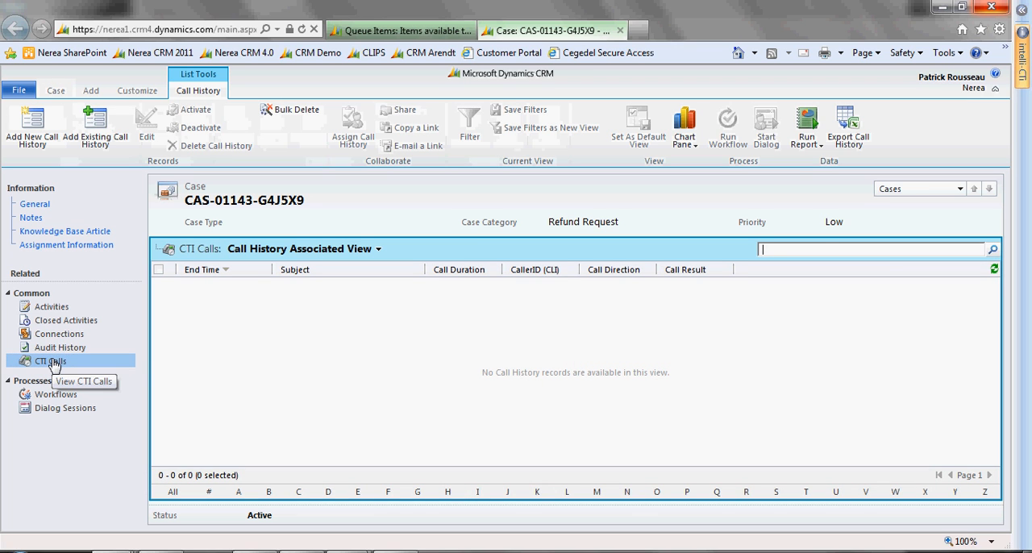
{"action": "left_click", "coordinate": [994, 270]}
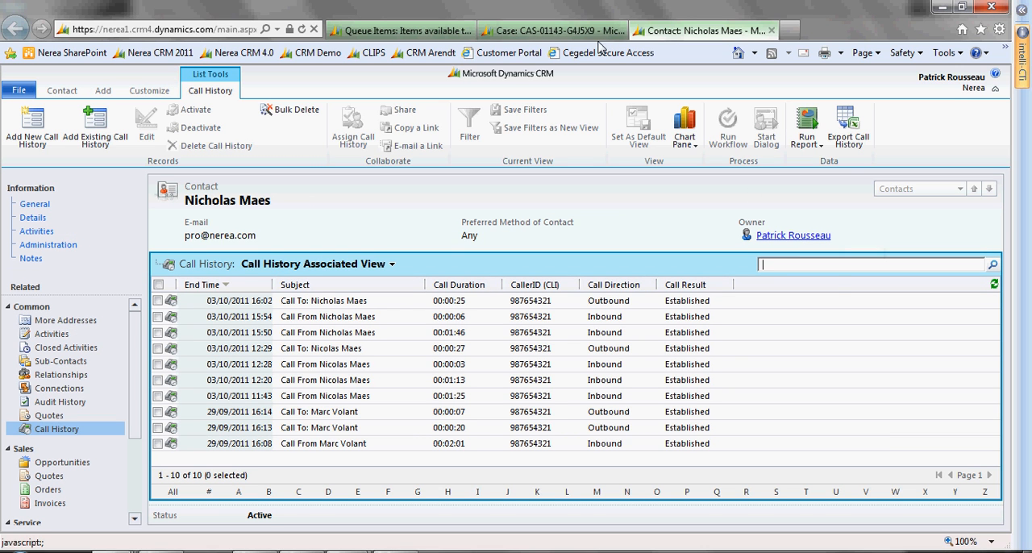
Resolve the refund request case as Problem Solved, entering a resolution text about the refund
{"action": "left_click", "coordinate": [576, 32]}
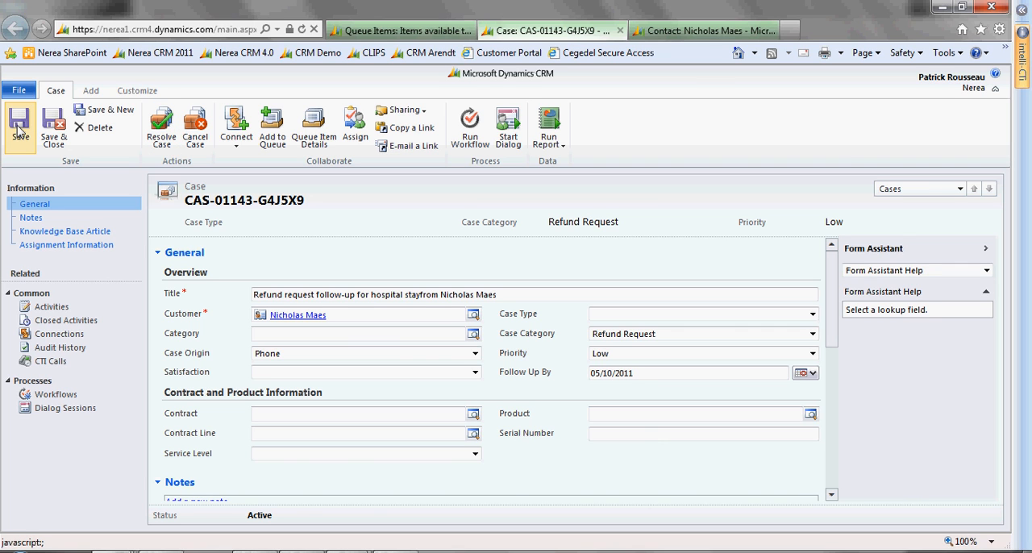
{"action": "left_click", "coordinate": [160, 134]}
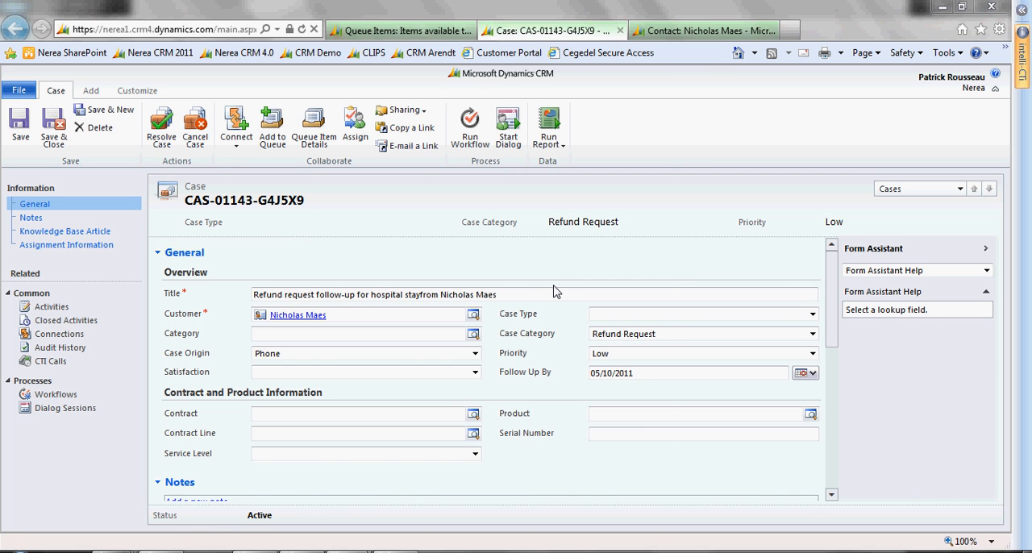
{"action": "left_click", "coordinate": [485, 228]}
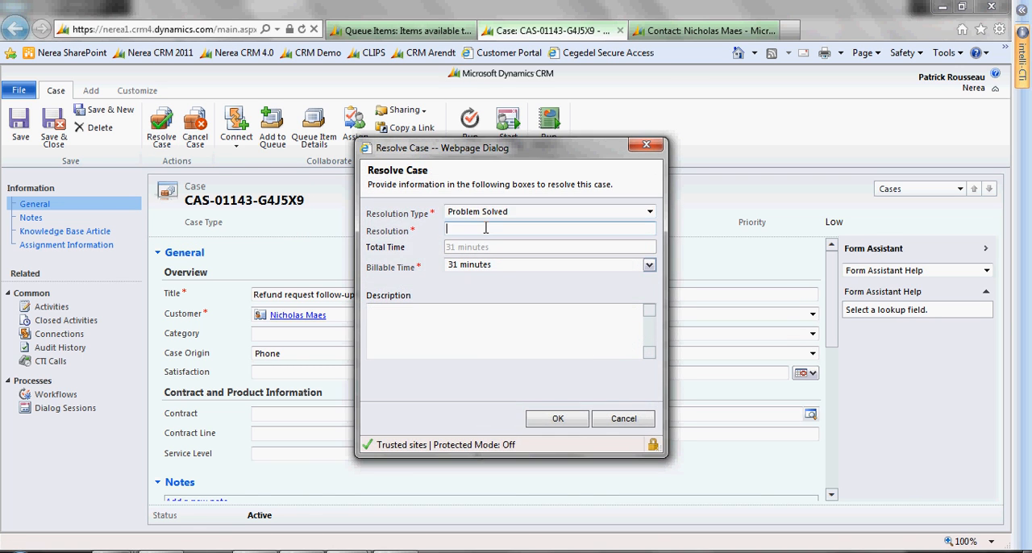
{"action": "type", "text": "Refun"}
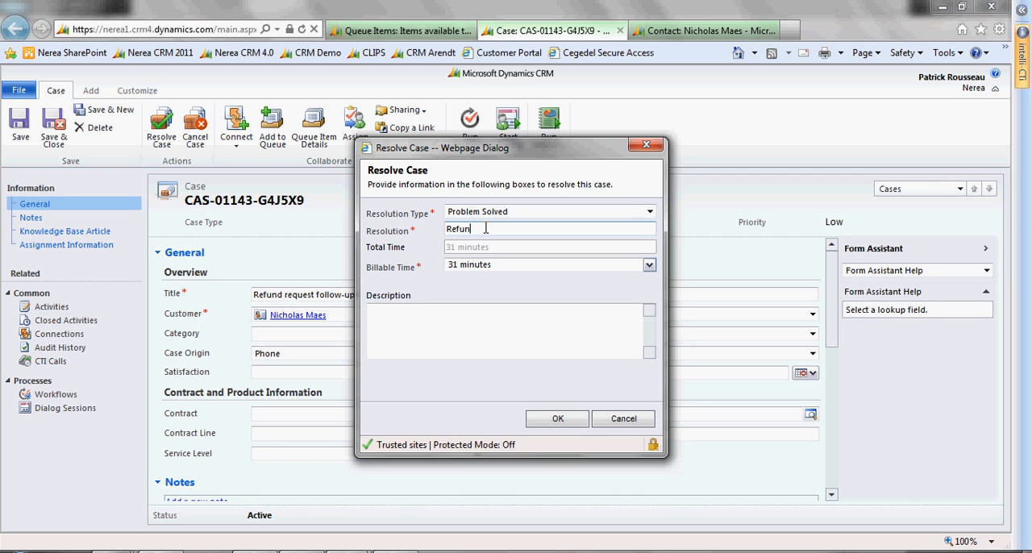
{"action": "type", "text": "d etedtive"}
{"action": "left_click", "coordinate": [555, 420]}
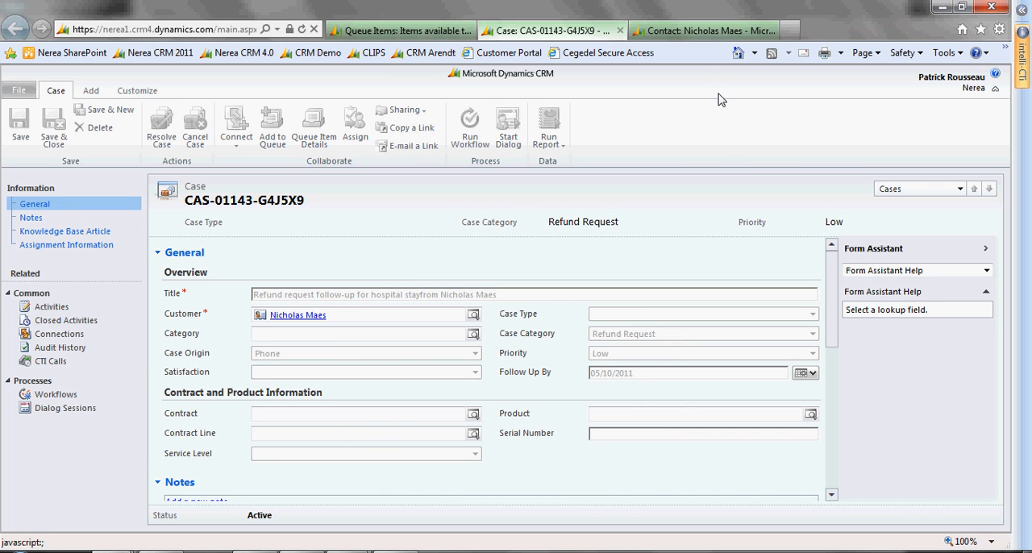
Review the contact's closed activities and the charts of the Customer Service Operations Dashboard down to the Service Leaderboard
{"action": "left_click", "coordinate": [703, 31]}
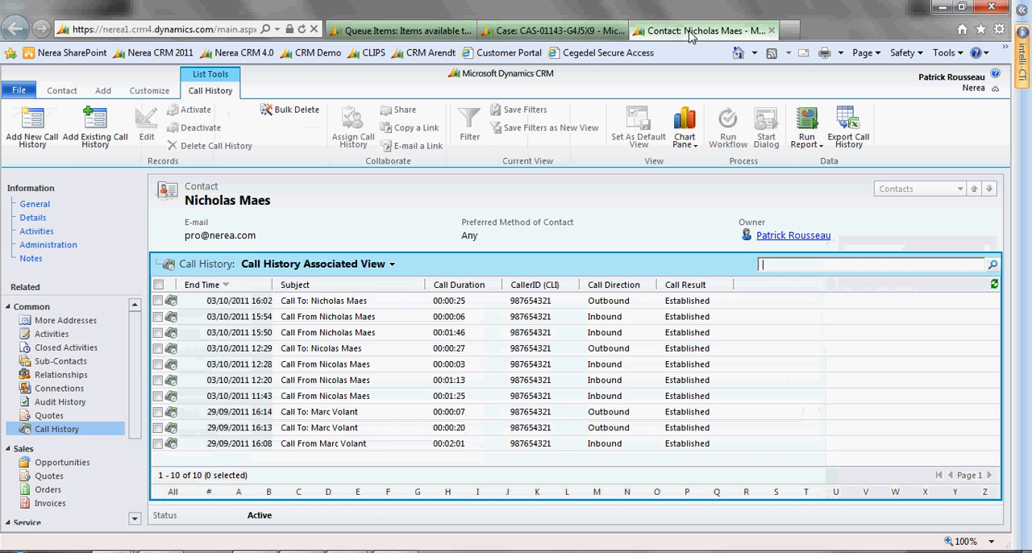
{"action": "left_click", "coordinate": [59, 348]}
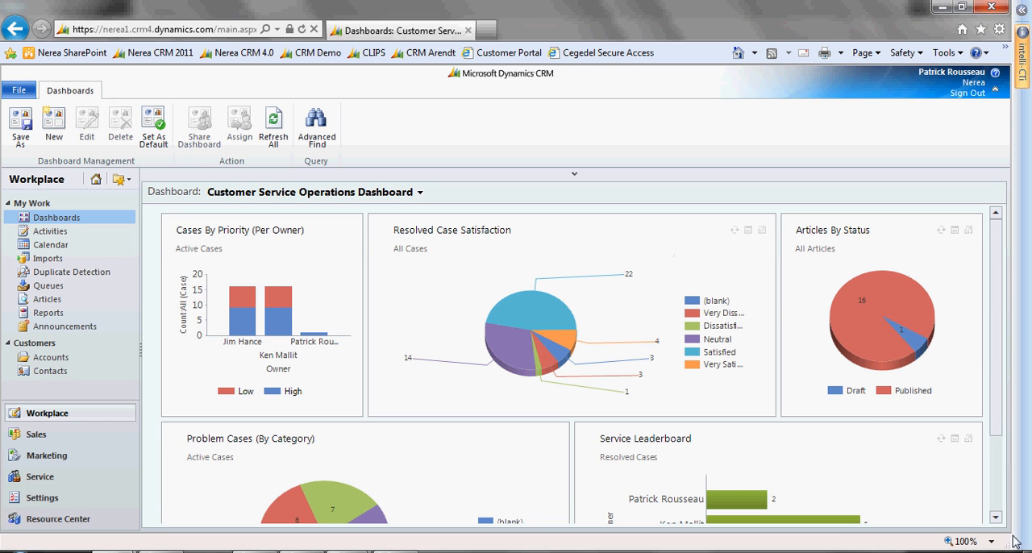
{"action": "left_click", "coordinate": [996, 518]}
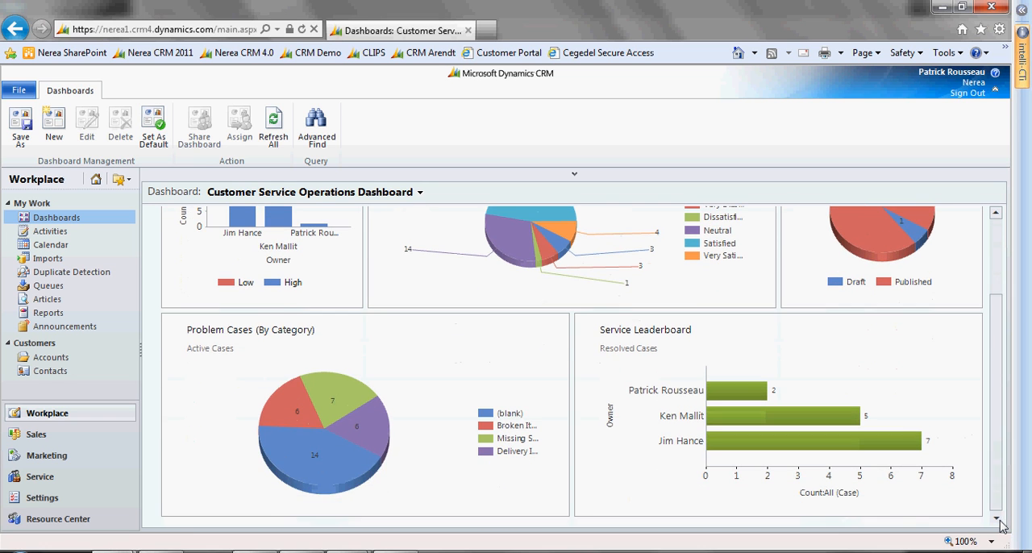